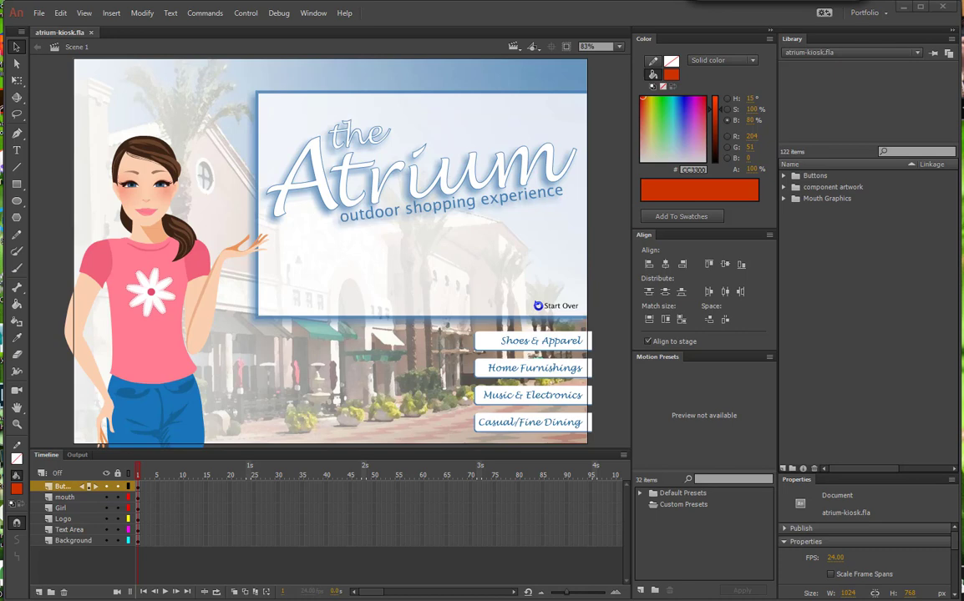
# Import all six MP3 files, from atrium_jazz.mp3 to shoes.mp3, from the Audio folder into the library
pyautogui.click(39, 14)
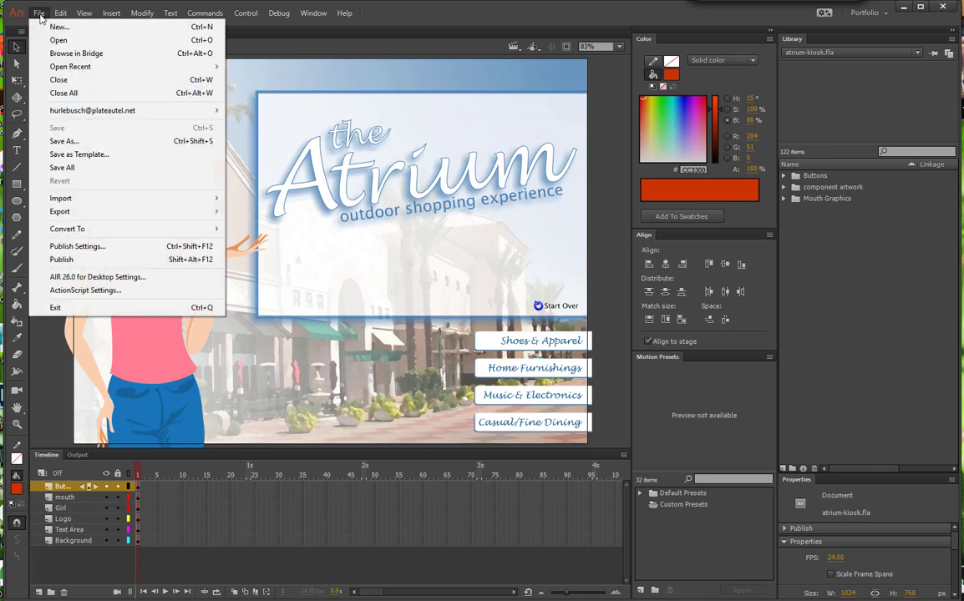
pyautogui.moveTo(73, 199)
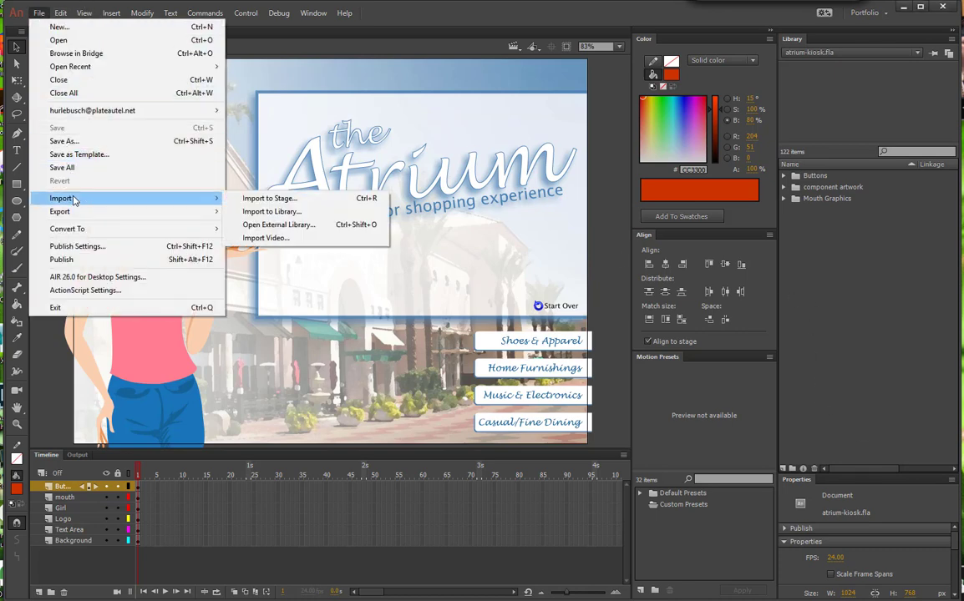
pyautogui.click(252, 212)
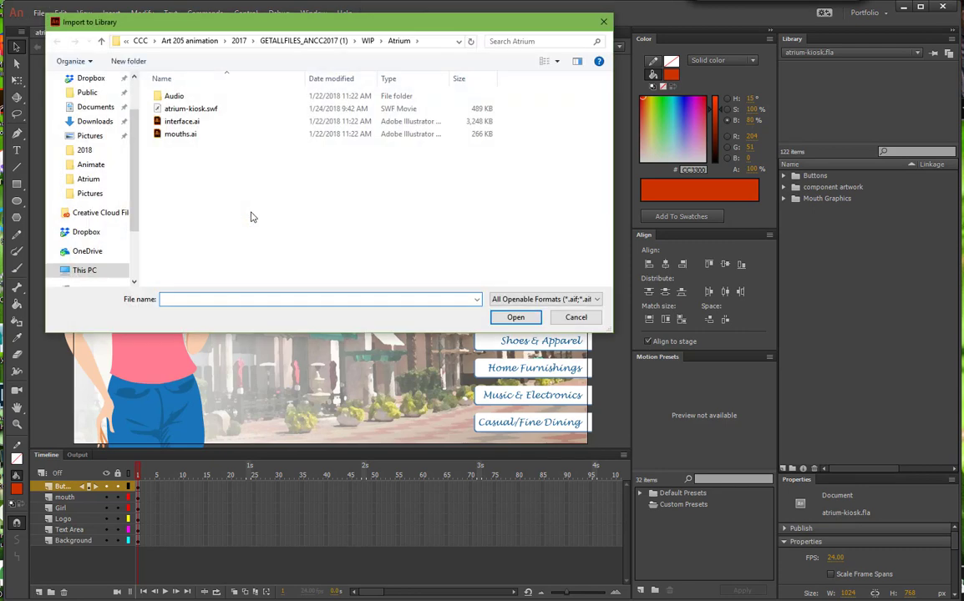
pyautogui.doubleClick(159, 98)
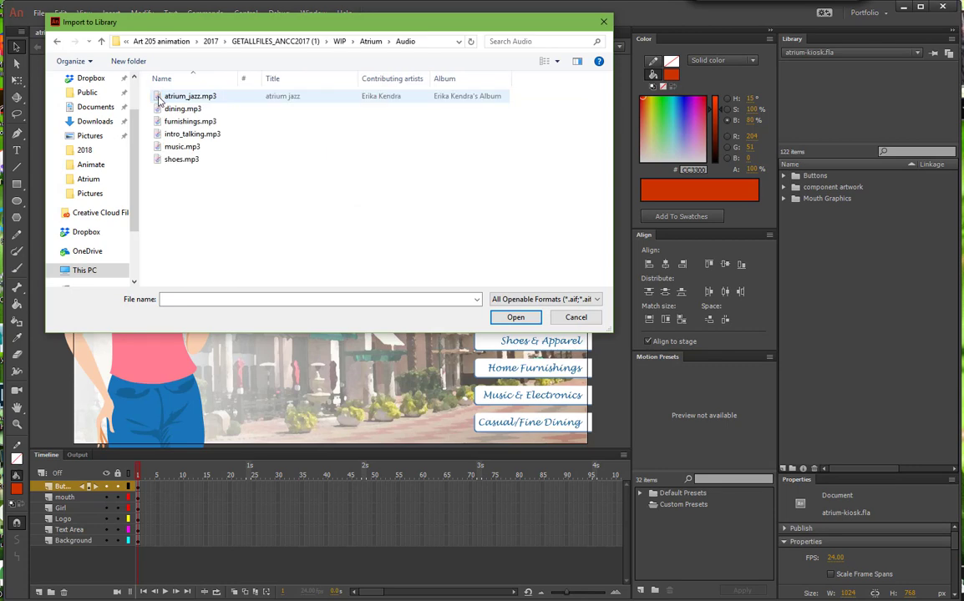
pyautogui.click(190, 97)
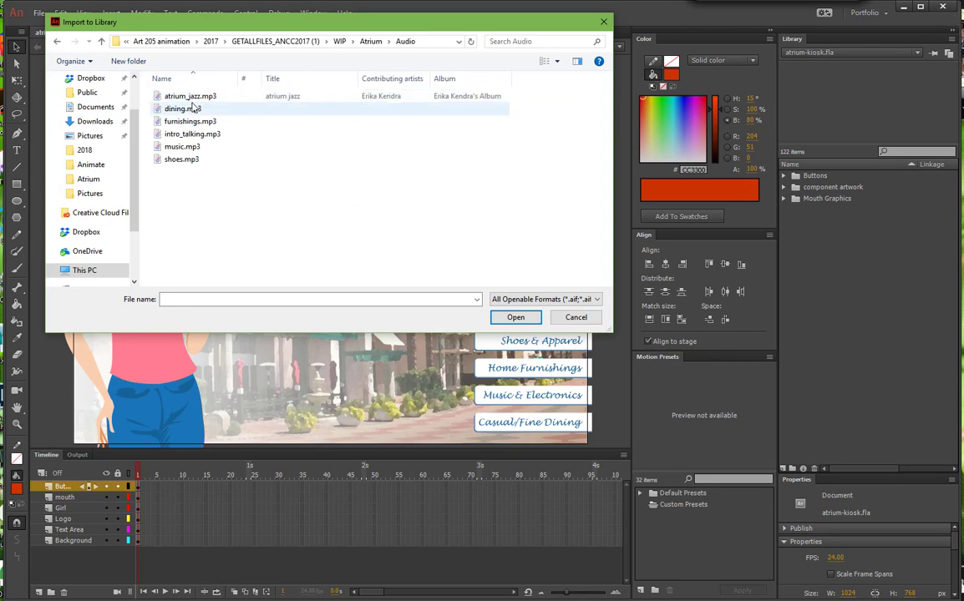
pyautogui.keyDown('shift'); pyautogui.click(181, 160); pyautogui.keyUp('shift')
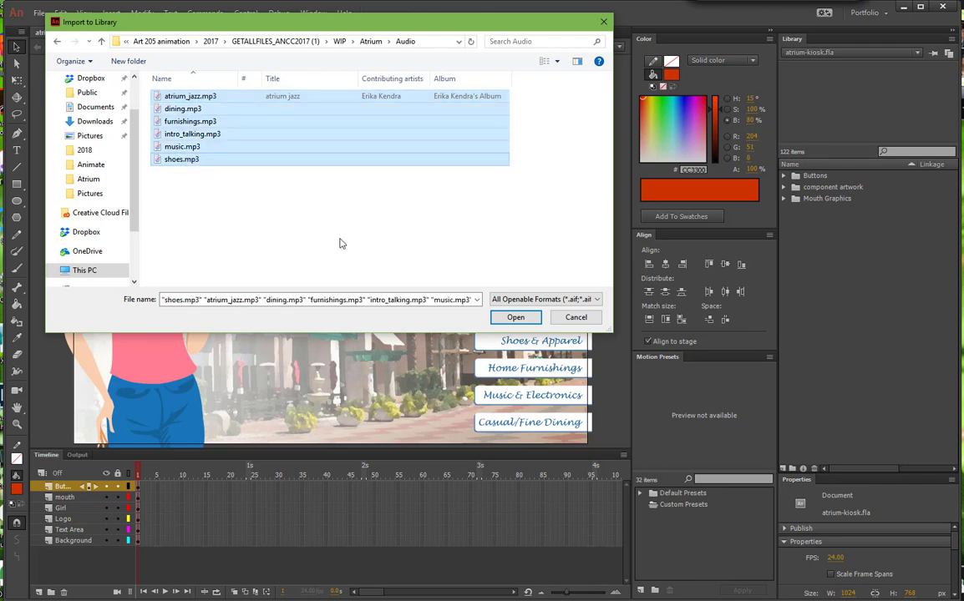
pyautogui.click(511, 318)
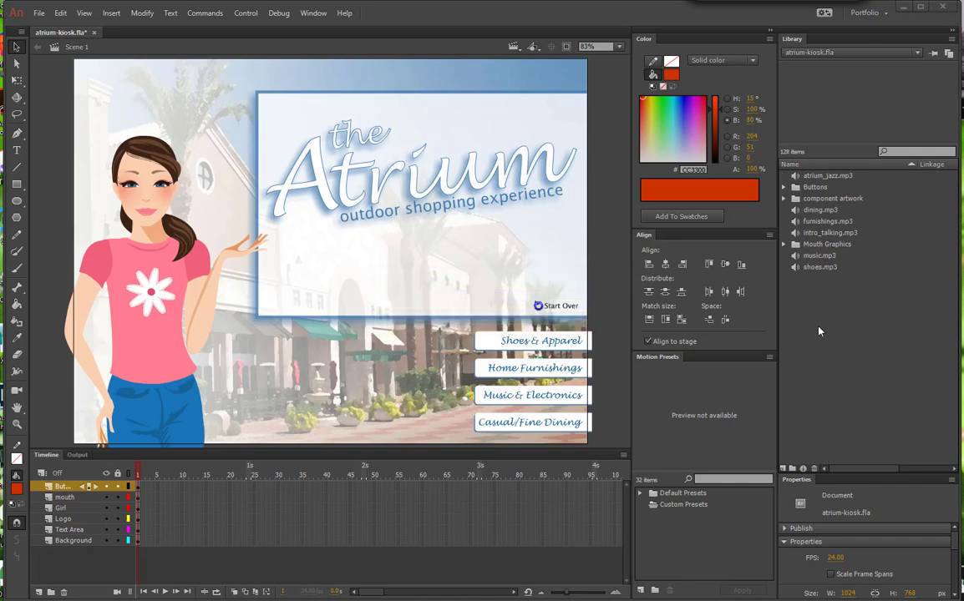
# Create a new library folder named audio
pyautogui.click(791, 470)
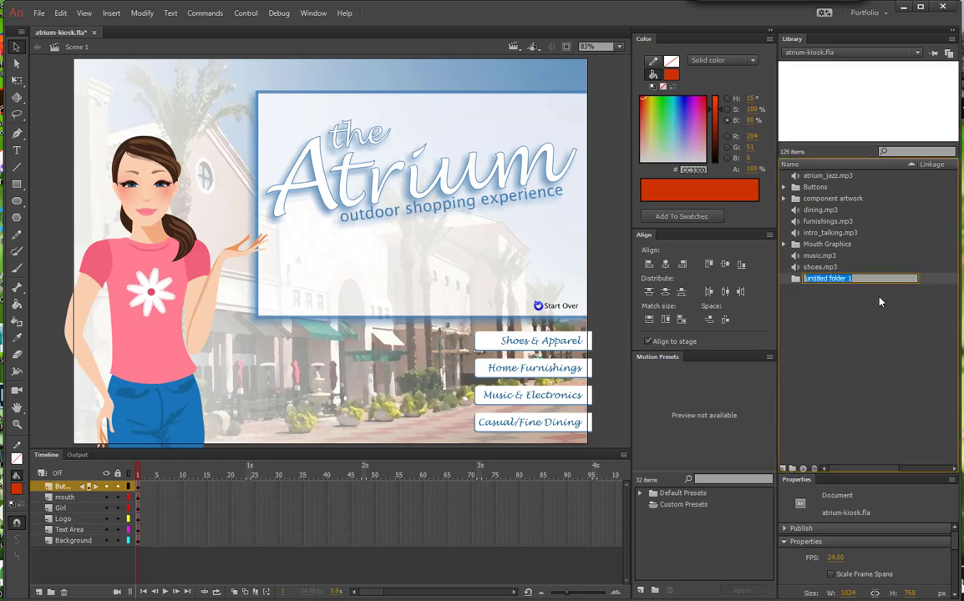
pyautogui.write('audio')
pyautogui.press('Return')
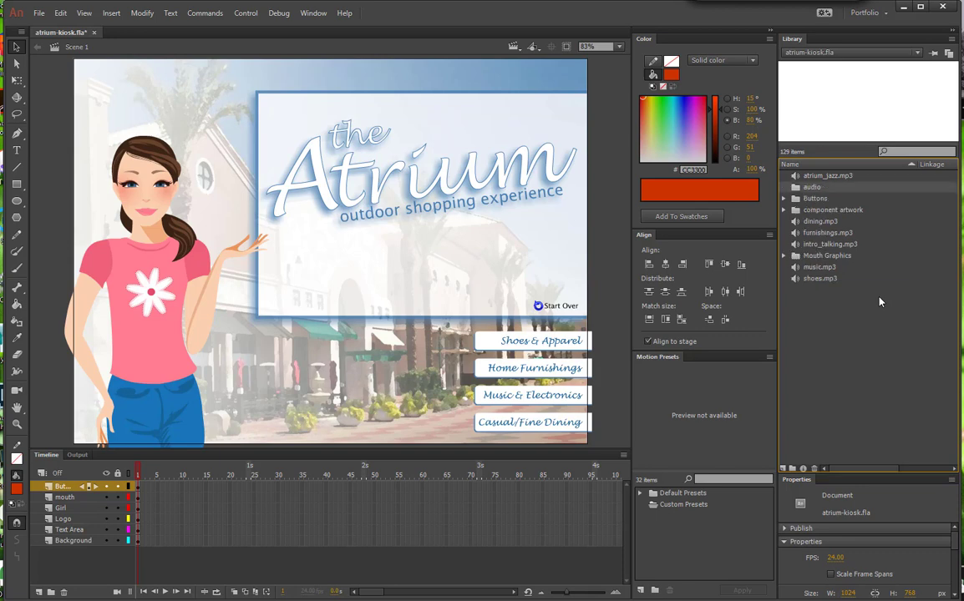
# Move dining.mp3, furnishings.mp3, intro_talking.mp3, music.mp3 and shoes.mp3 into the audio library folder and expand it
pyautogui.click(821, 221)
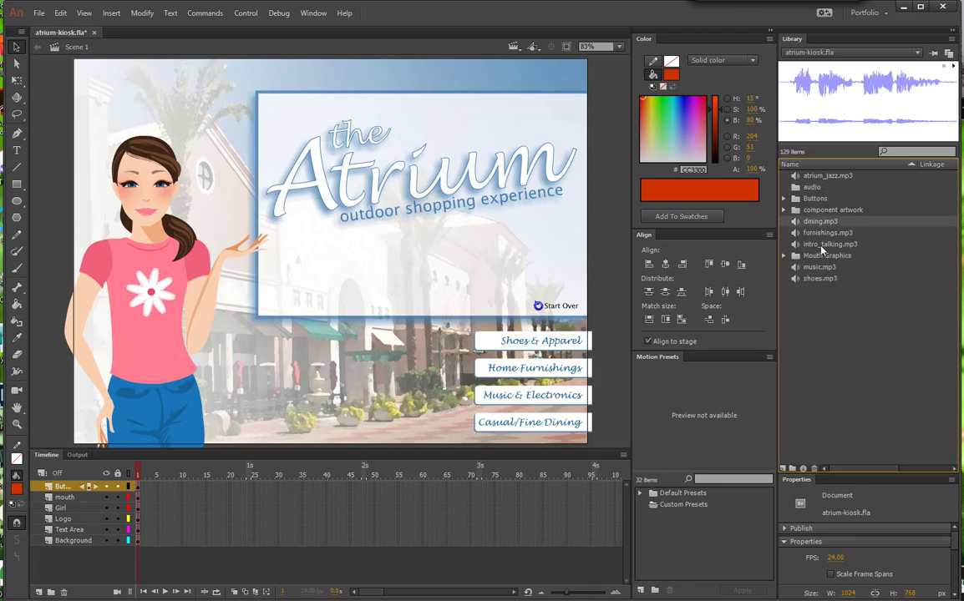
pyautogui.keyDown('shift'); pyautogui.click(828, 244); pyautogui.keyUp('shift')
pyautogui.moveTo(827, 244); pyautogui.dragTo(817, 189)
pyautogui.click(812, 244)
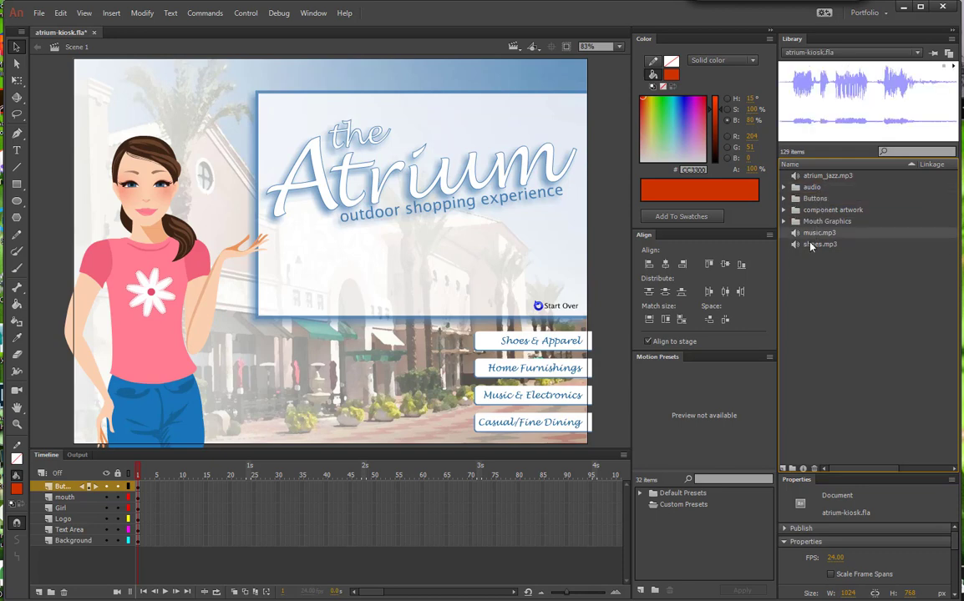
pyautogui.keyDown('shift'); pyautogui.click(814, 234); pyautogui.keyUp('shift')
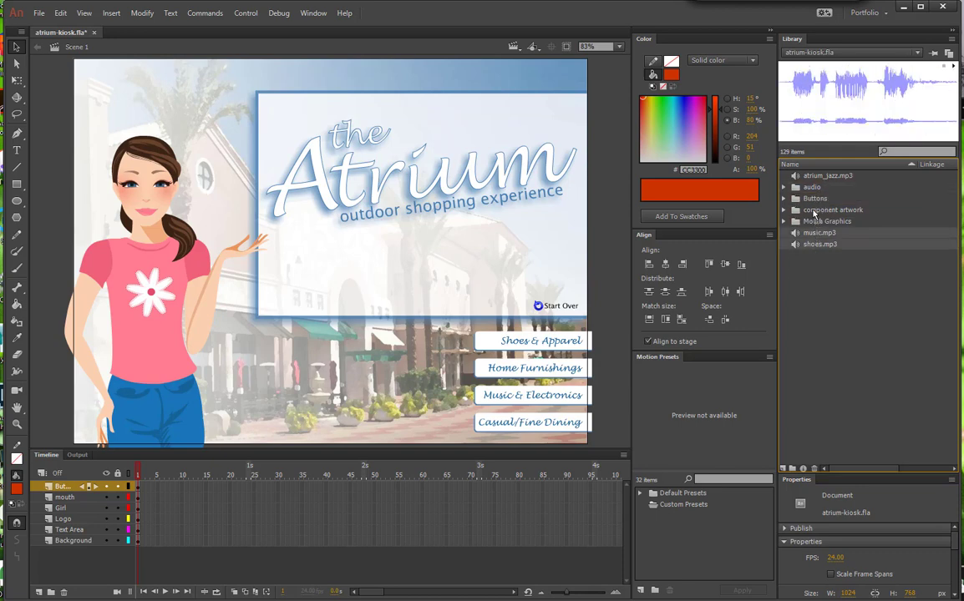
pyautogui.moveTo(814, 233); pyautogui.dragTo(811, 189)
pyautogui.click(784, 188)
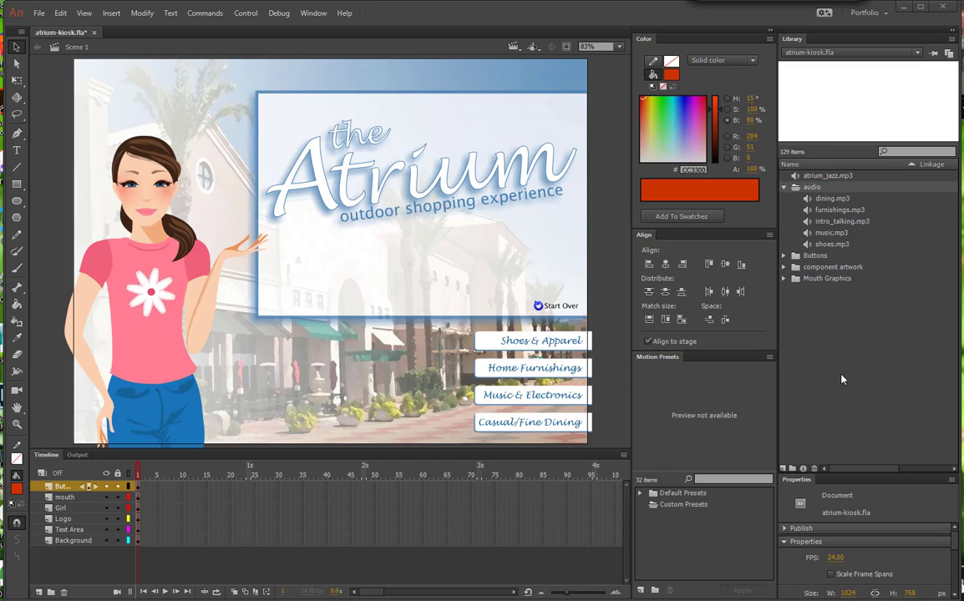
# Move atrium_jazz.mp3 into the audio library folder and preview its playback
pyautogui.click(835, 176)
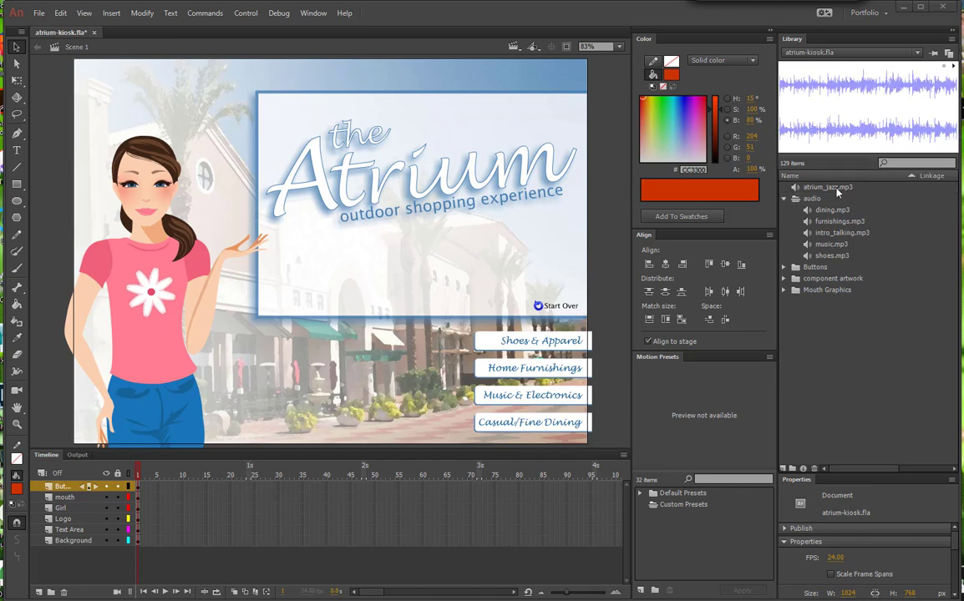
pyautogui.click(836, 190)
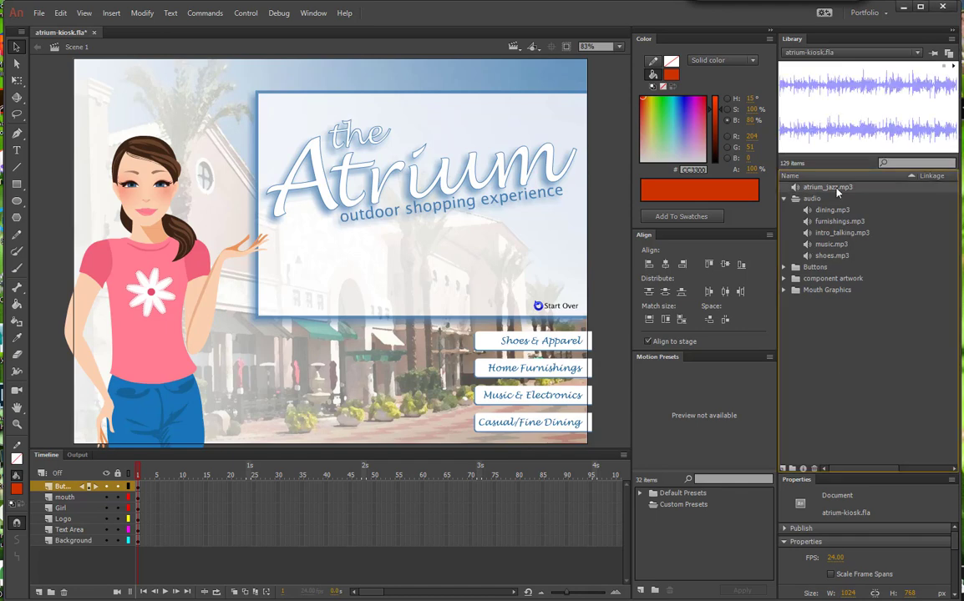
pyautogui.moveTo(837, 191); pyautogui.dragTo(836, 205)
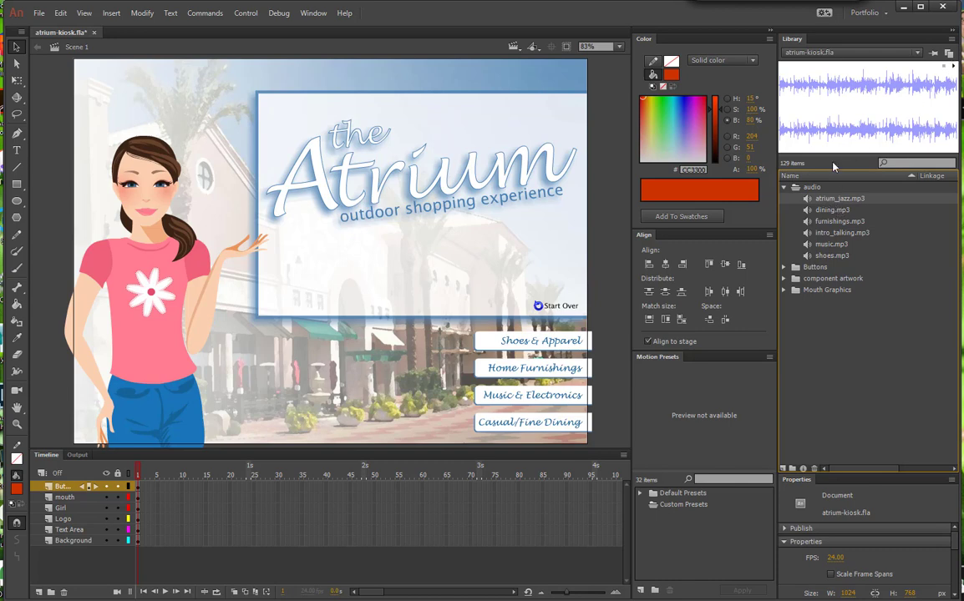
pyautogui.click(953, 69)
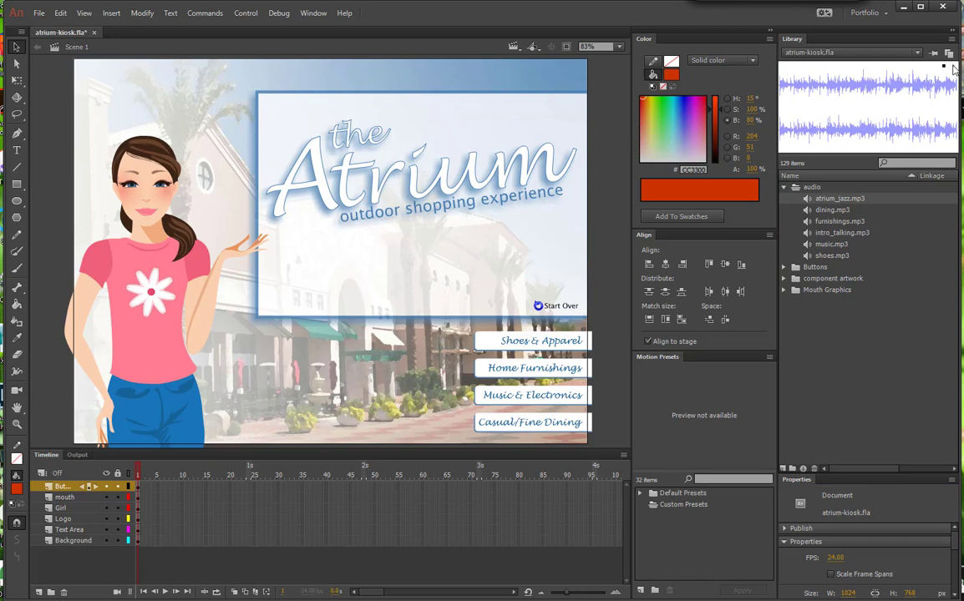
pyautogui.click(943, 66)
# Attach atrium_jazz.mp3 to frame 1 of the Background layer with its sync set to Event
pyautogui.click(137, 542)
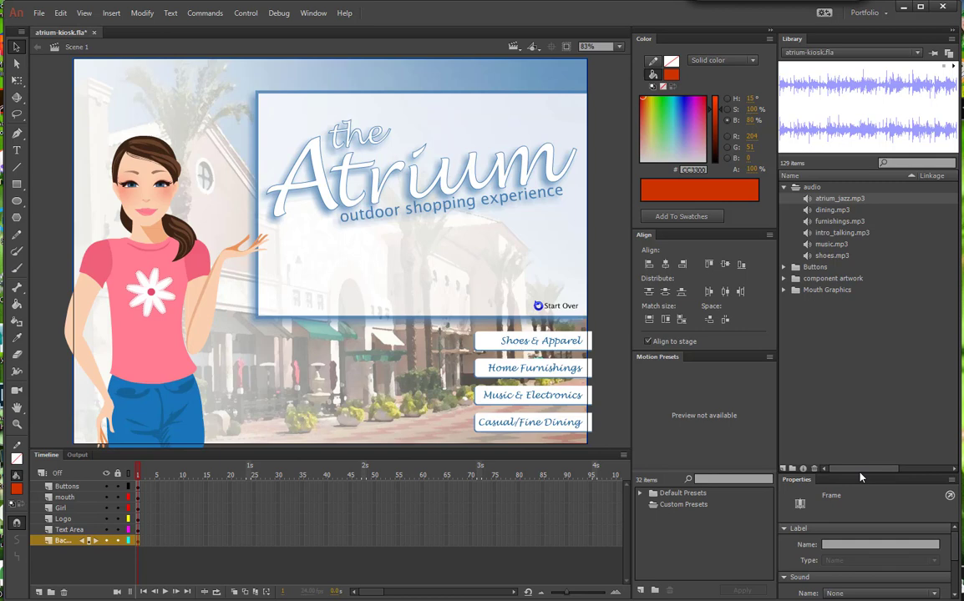
pyautogui.moveTo(861, 477); pyautogui.dragTo(872, 335)
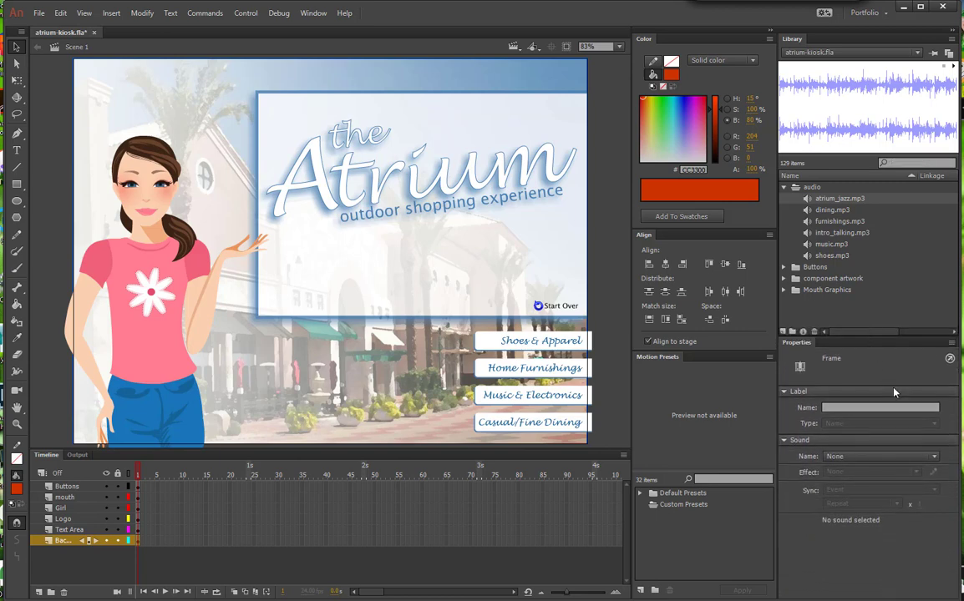
pyautogui.click(936, 460)
pyautogui.click(870, 481)
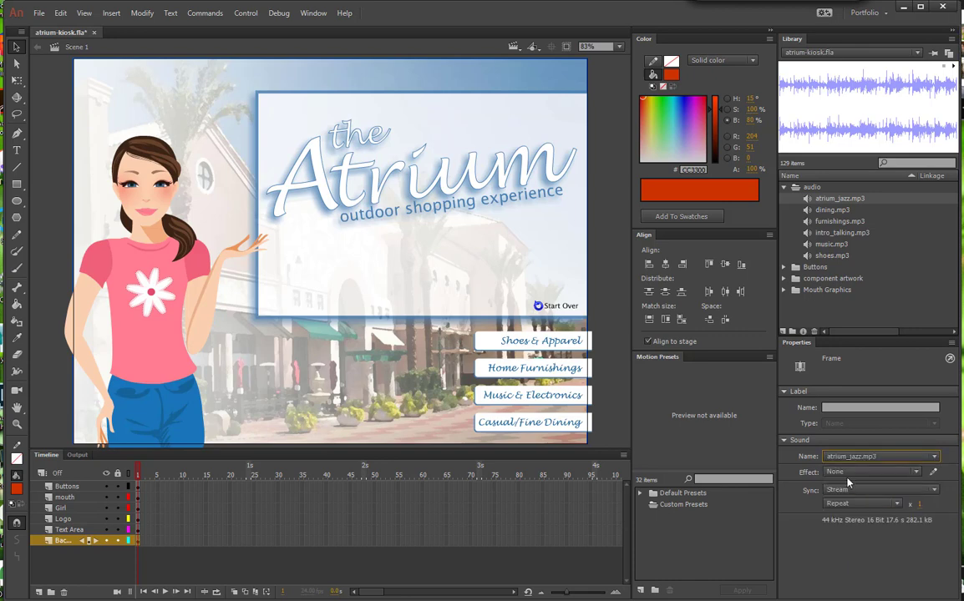
pyautogui.click(936, 492)
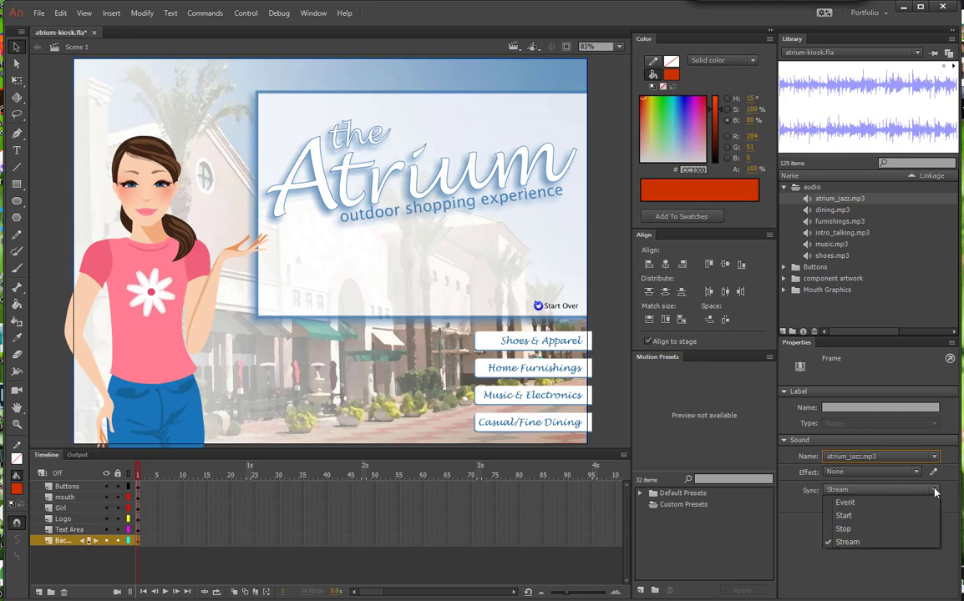
pyautogui.click(890, 504)
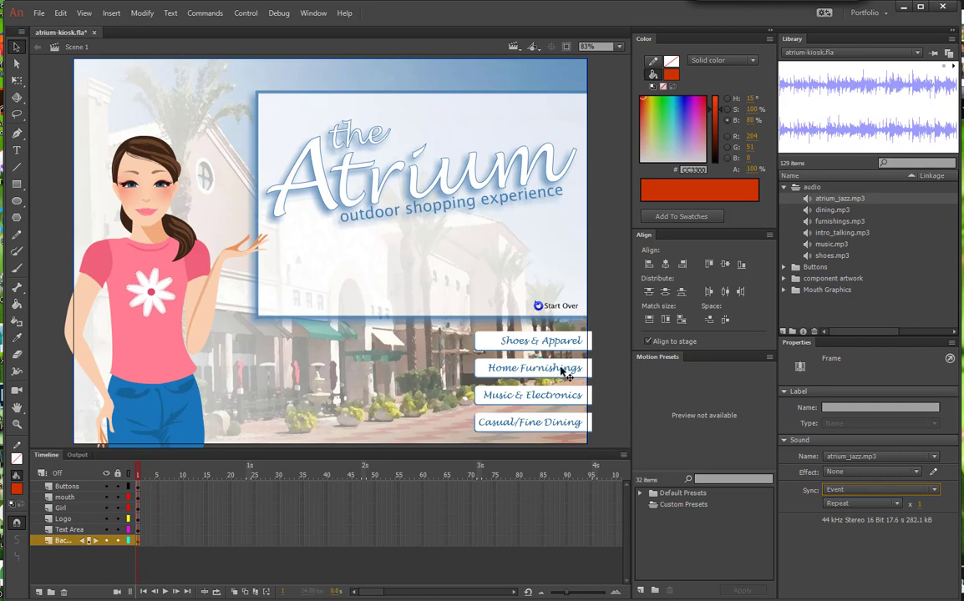
# Test the movie to hear the background music, and dismiss the preview window
pyautogui.click(245, 14)
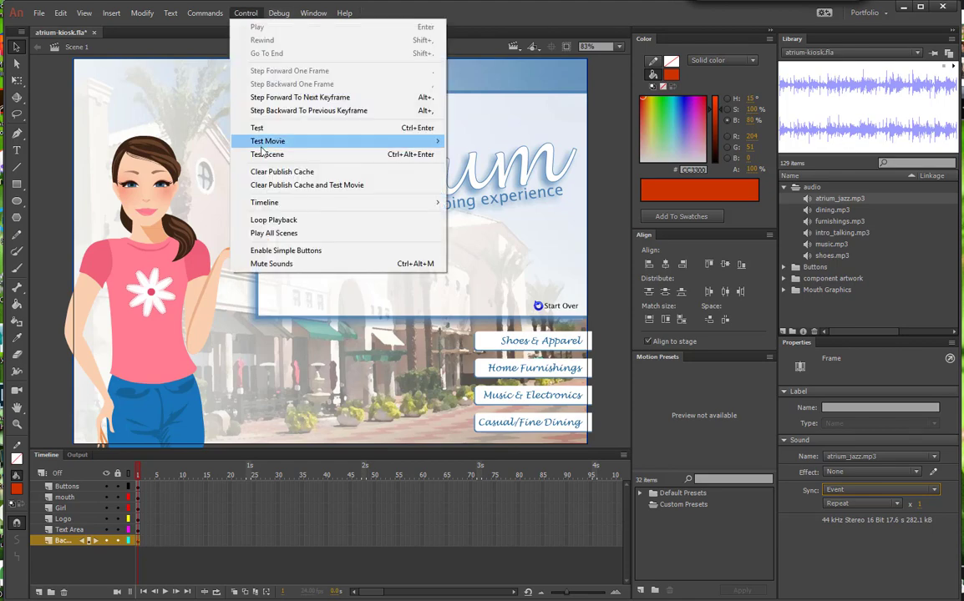
pyautogui.click(242, 128)
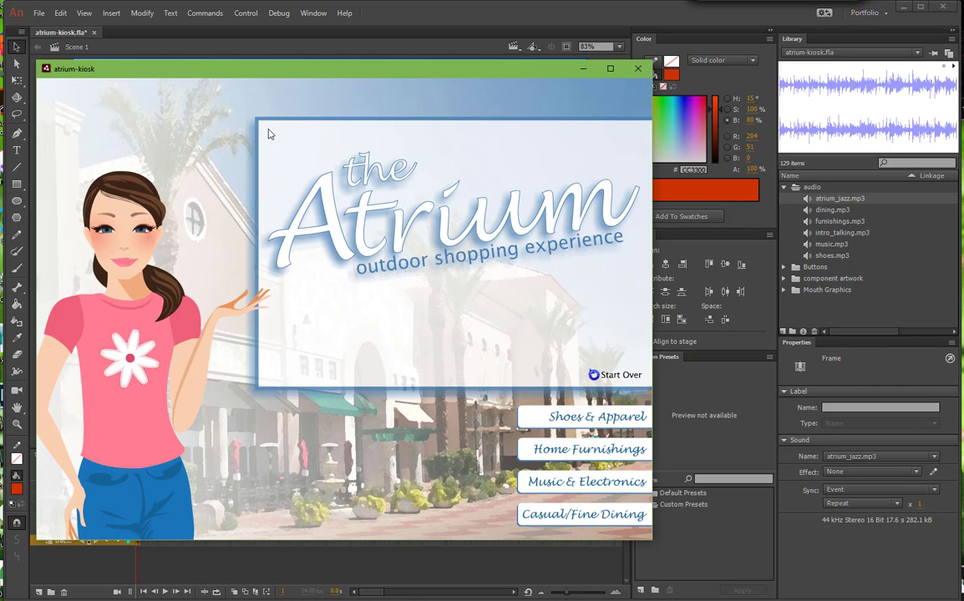
pyautogui.click(581, 67)
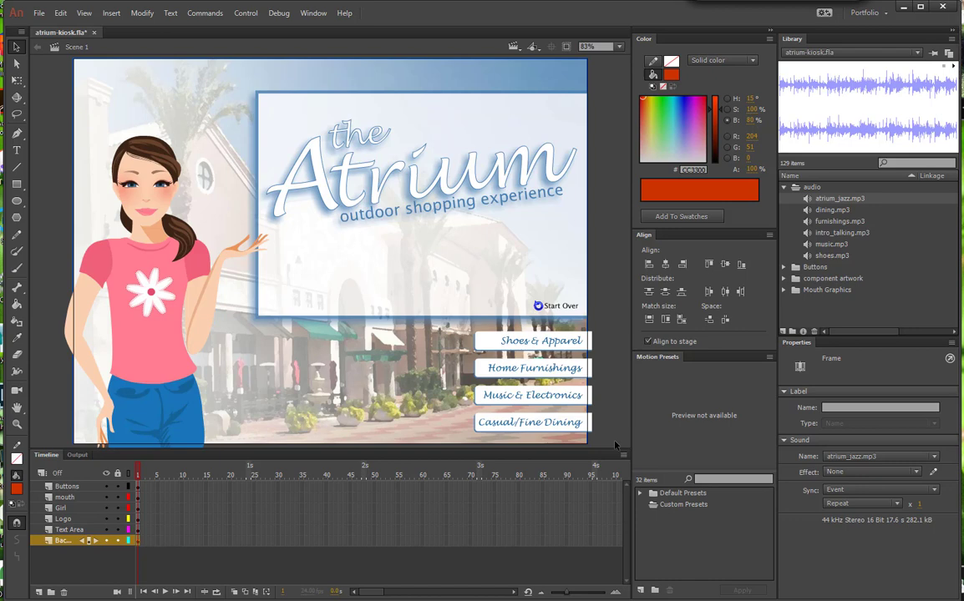
# Set the Background frame's sound to Loop and test the movie again, closing the preview when done
pyautogui.click(899, 506)
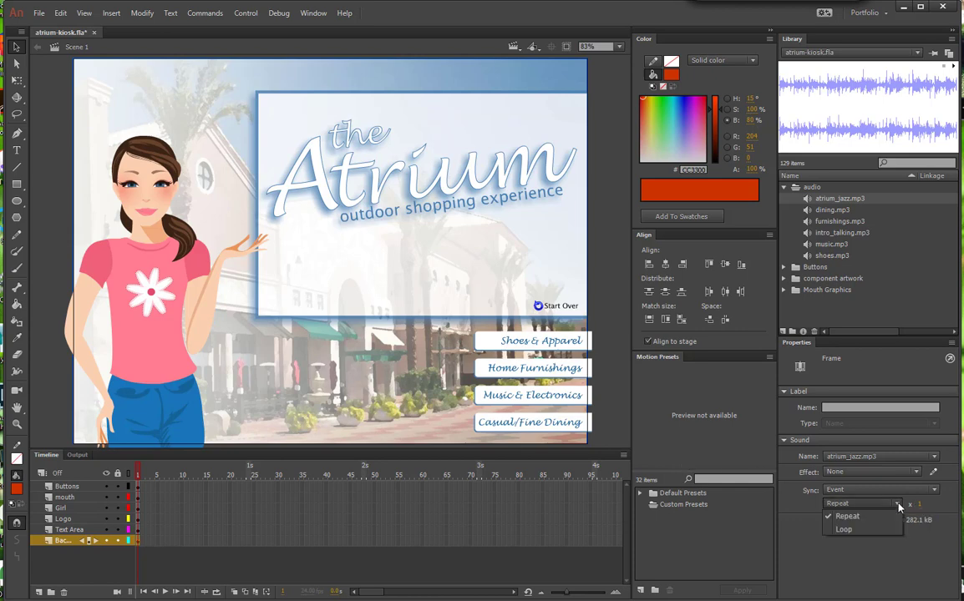
pyautogui.click(846, 533)
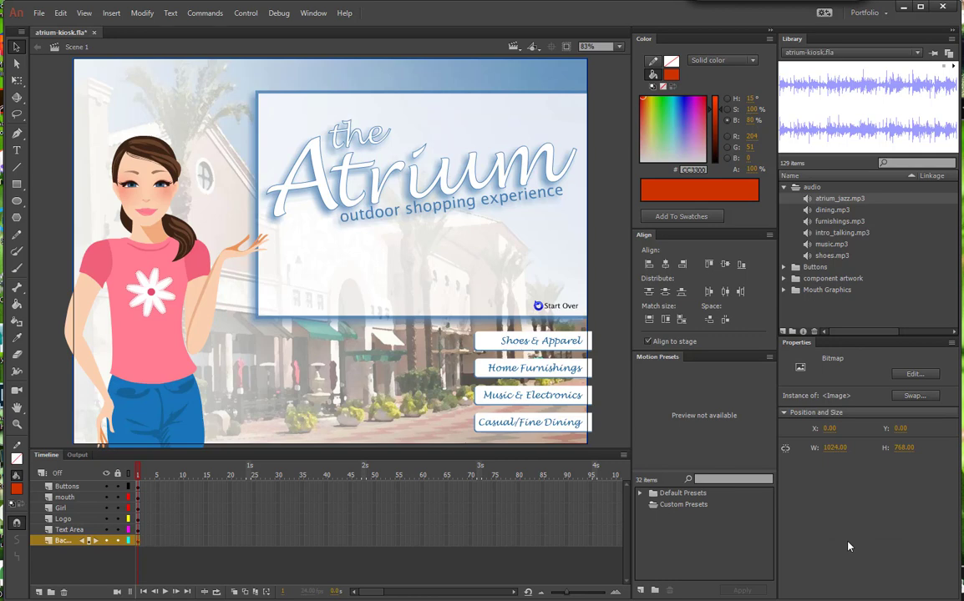
pyautogui.click(205, 568)
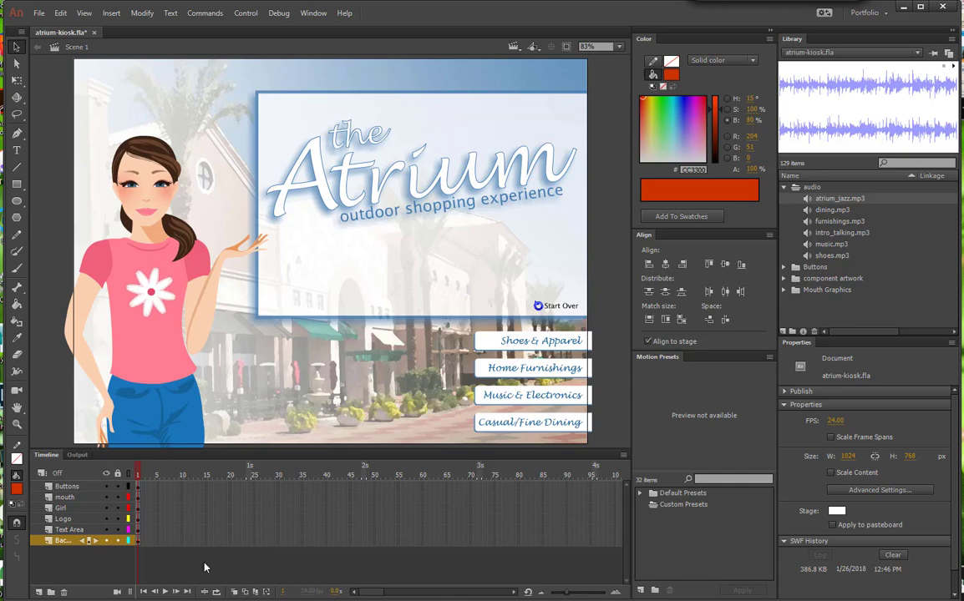
pyautogui.hotkey('ctrl', 'Return')
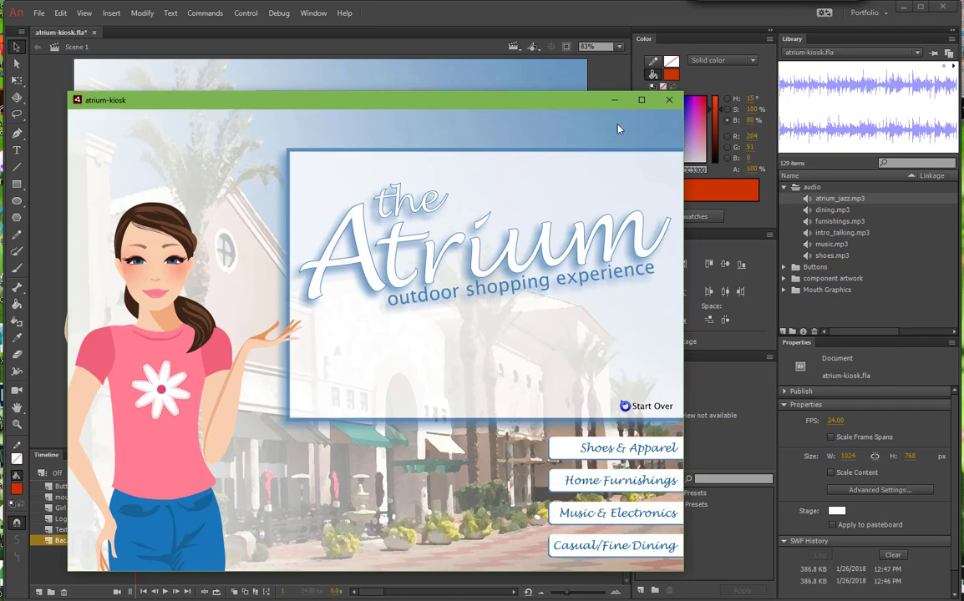
pyautogui.click(669, 100)
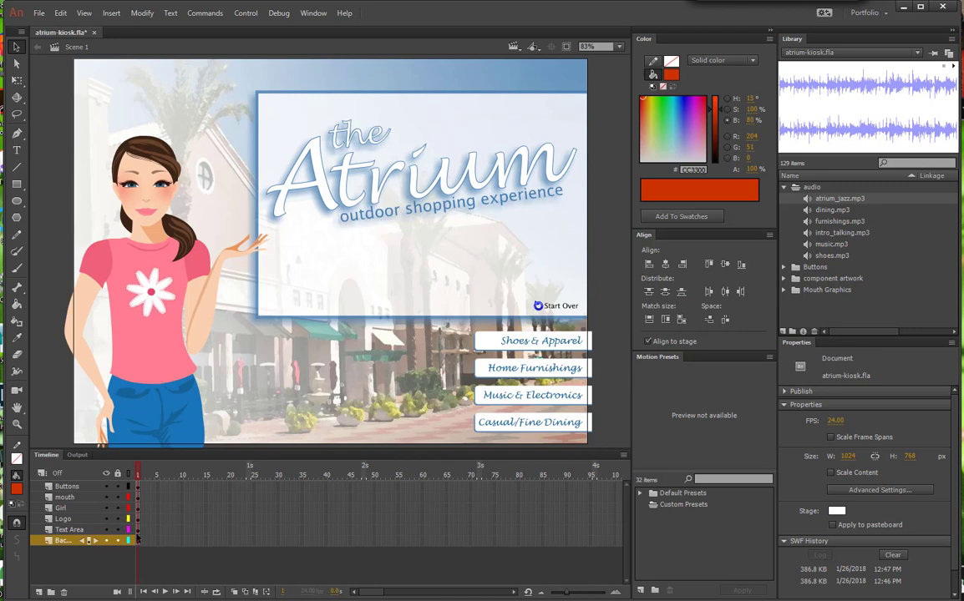
# Apply the Custom effect to the sound on the Background layer's frame 1 and show its envelope in frames
pyautogui.click(141, 541)
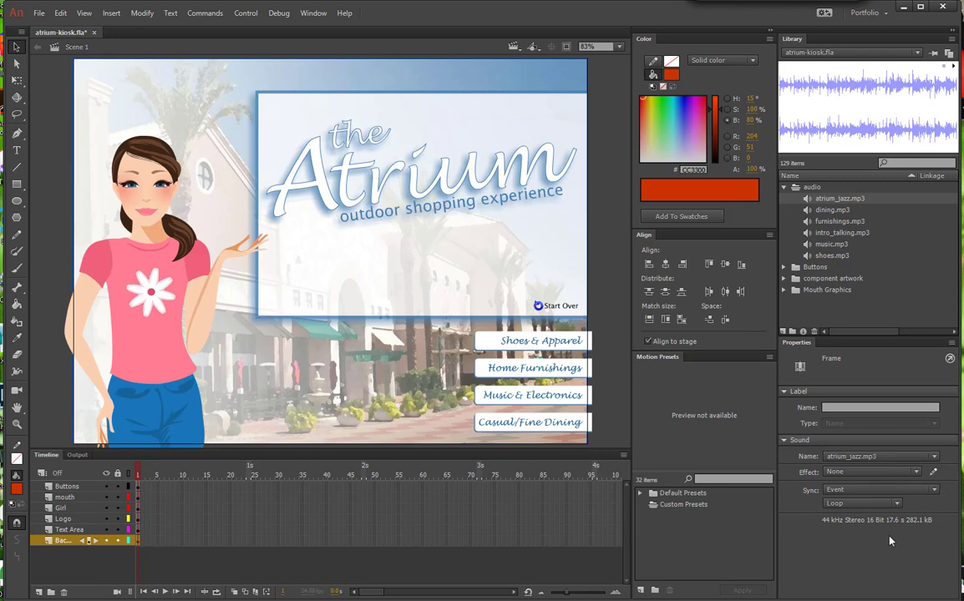
pyautogui.click(917, 473)
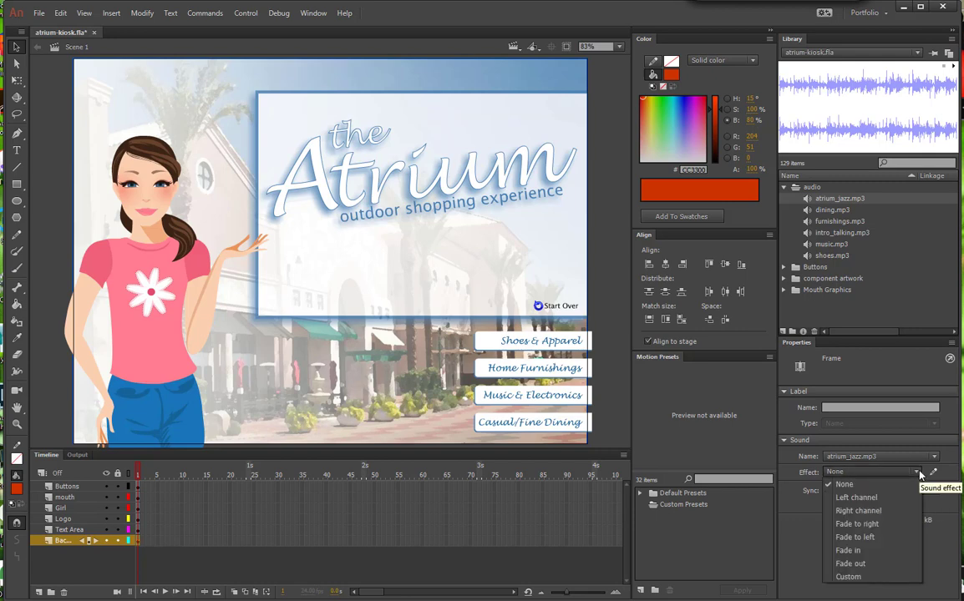
pyautogui.click(848, 576)
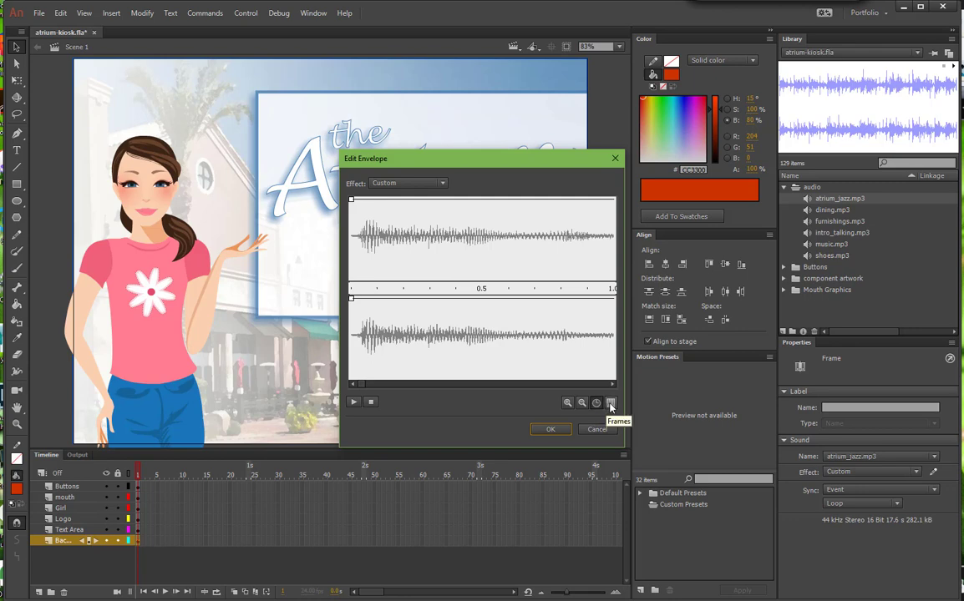
pyautogui.click(611, 404)
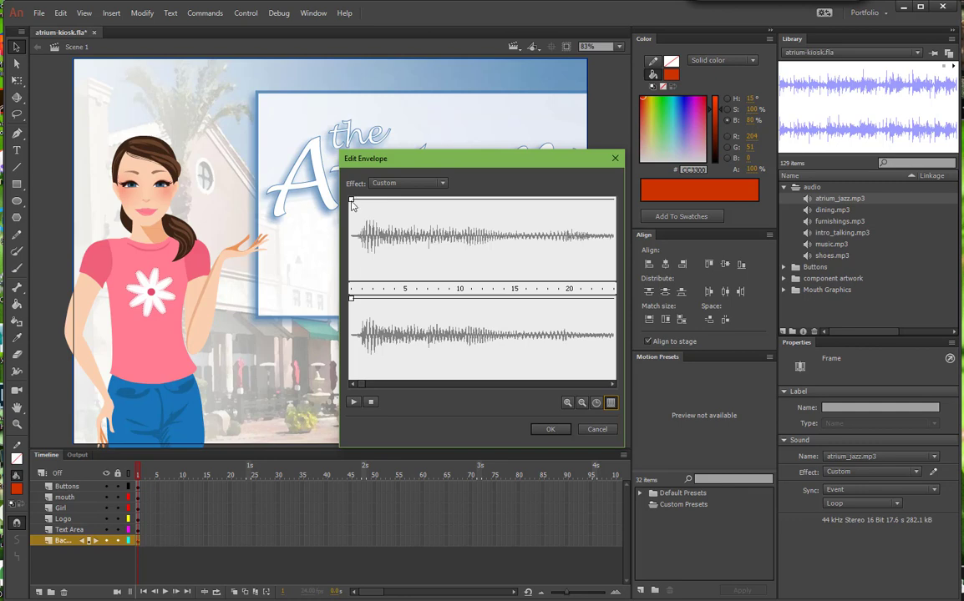
# Lower the volume envelope in both channels to just below the waveform's midline and accept the envelope
pyautogui.moveTo(352, 202); pyautogui.dragTo(348, 250)
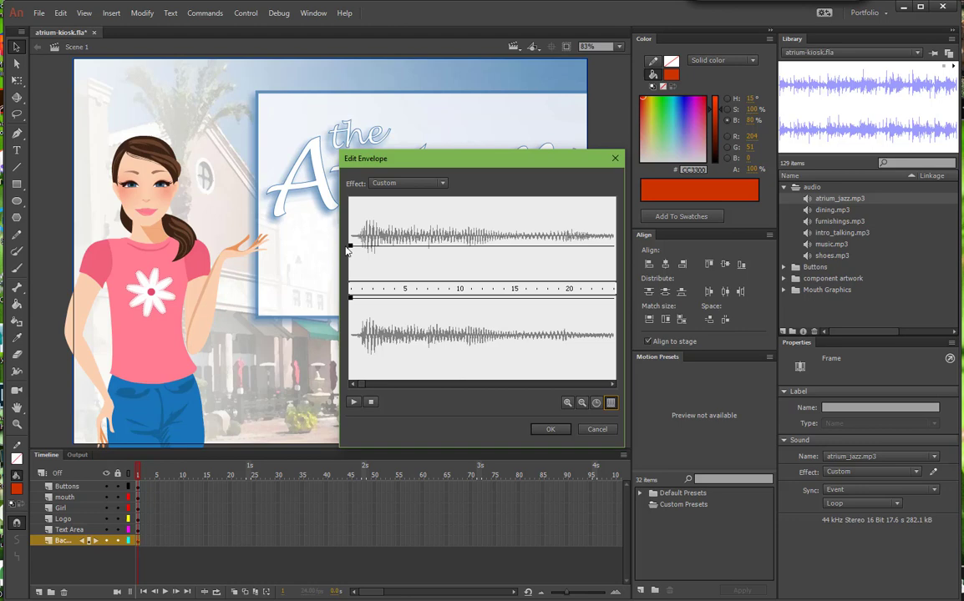
pyautogui.moveTo(347, 251); pyautogui.dragTo(350, 252)
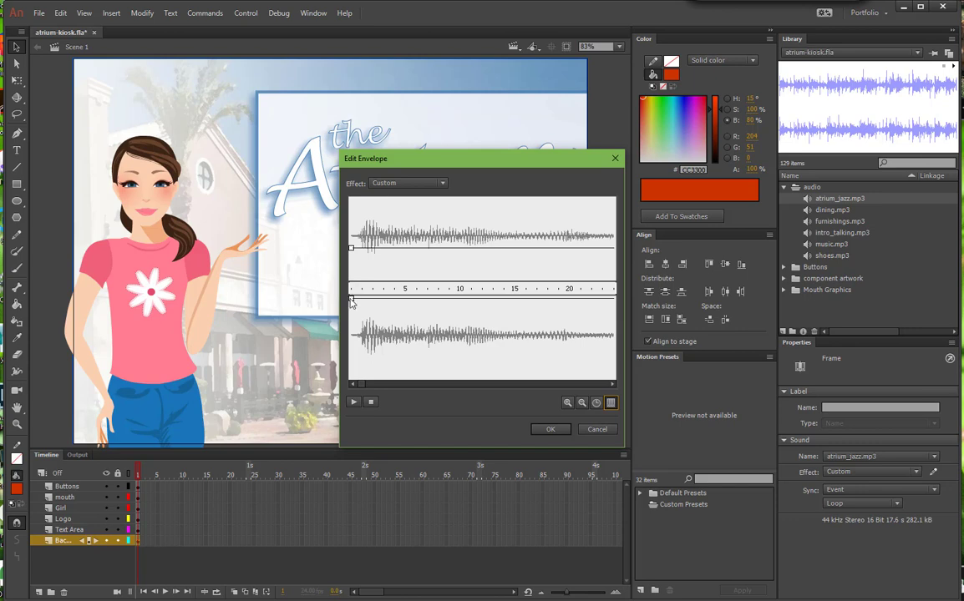
pyautogui.moveTo(351, 304); pyautogui.dragTo(342, 351)
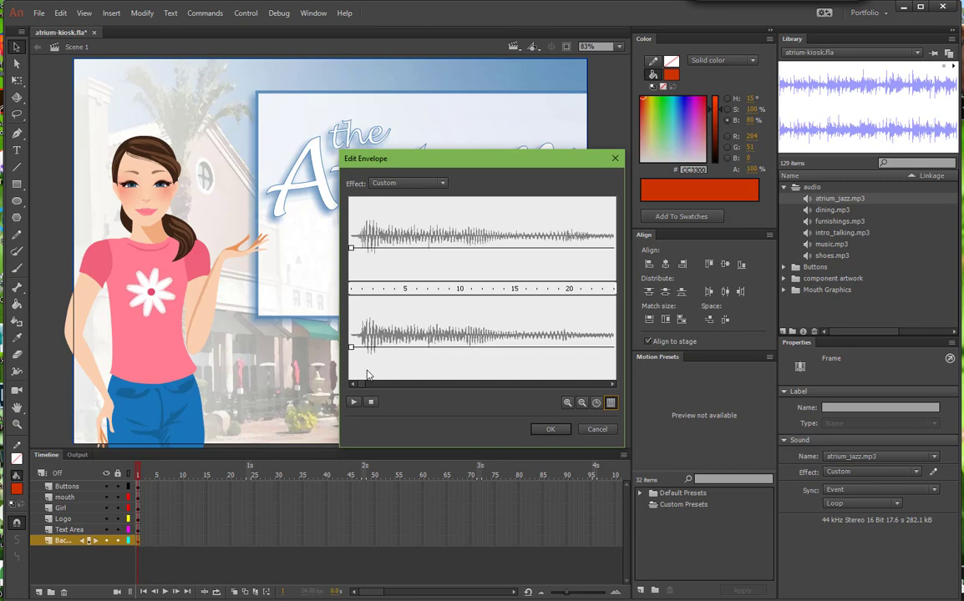
pyautogui.click(550, 430)
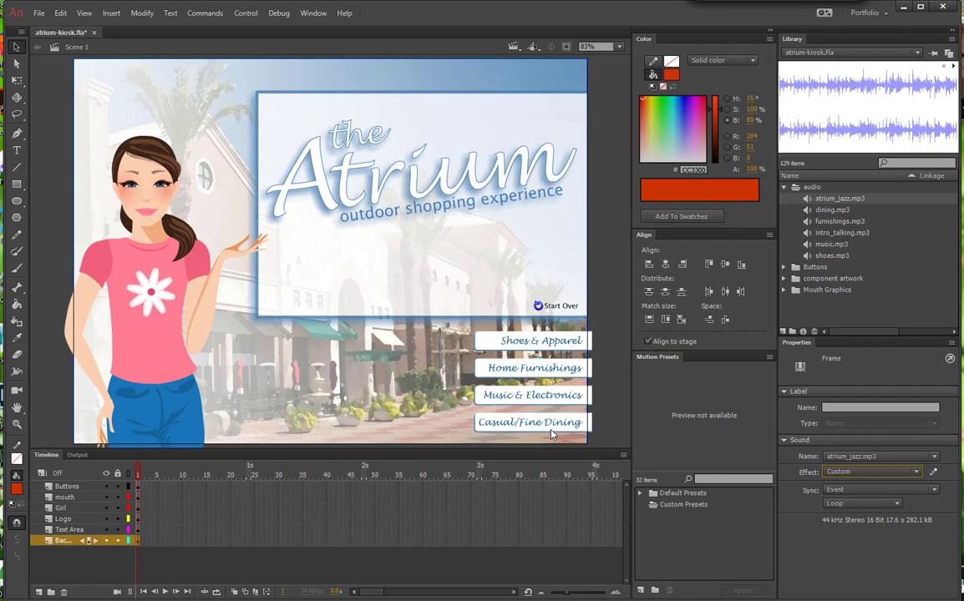
# Test the movie with the reduced music volume, close the preview, and save the document
pyautogui.click(551, 434)
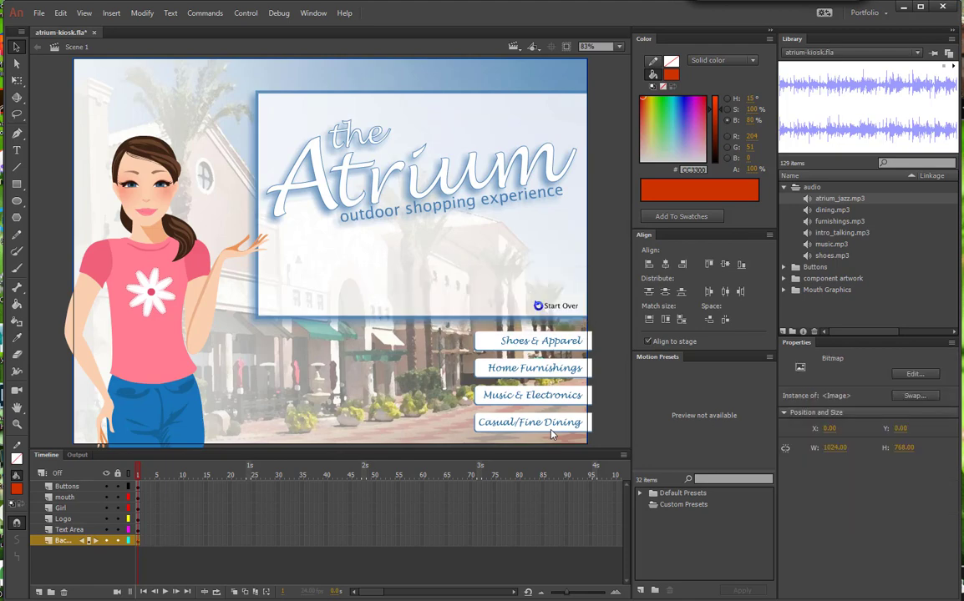
pyautogui.hotkey('ctrl', 'Return')
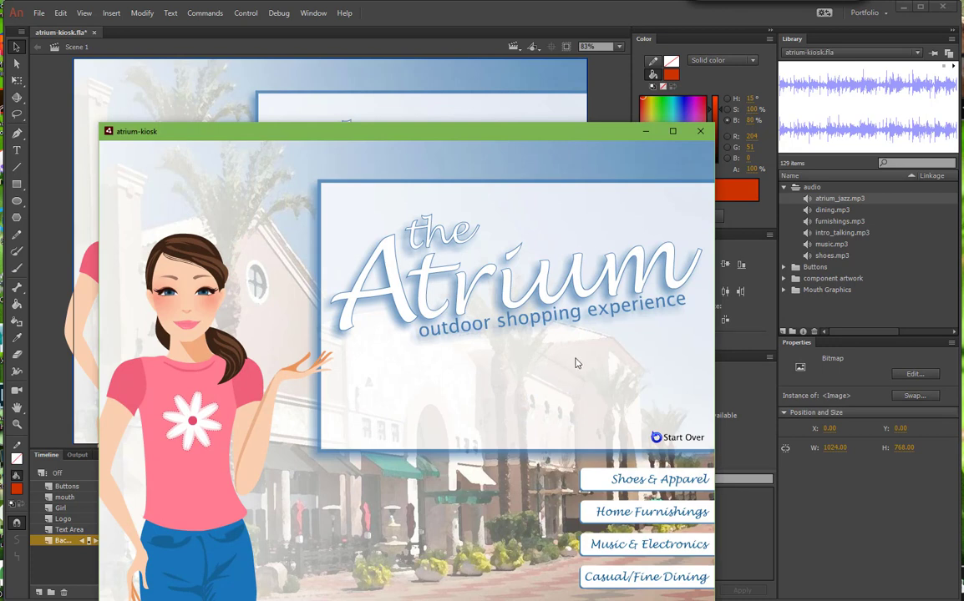
pyautogui.hotkey('ctrl', 'w')
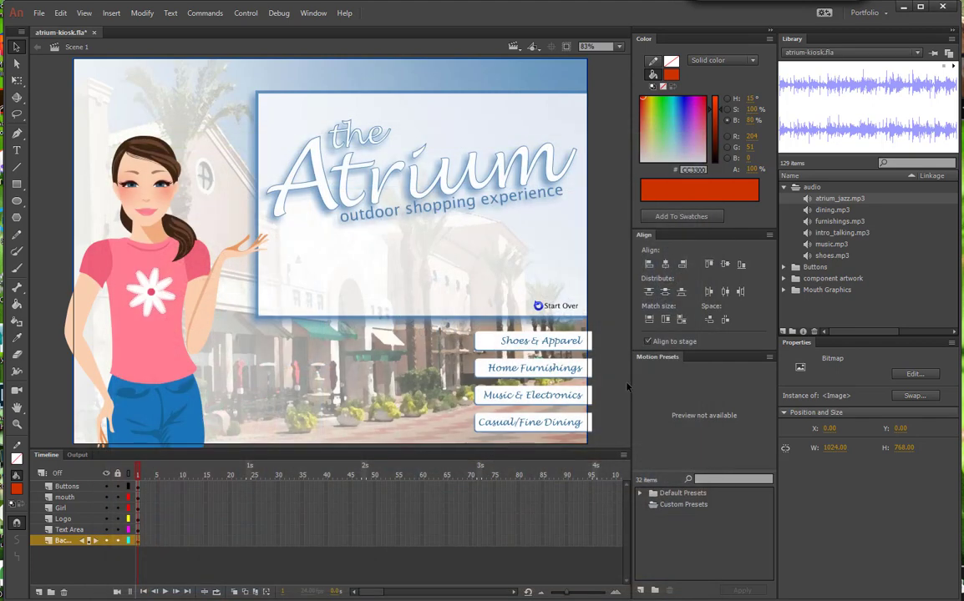
pyautogui.hotkey('ctrl', 's')
# Enable simple buttons, expand the Buttons library folder, and try the Shoes & Apparel button on the stage
pyautogui.click(241, 14)
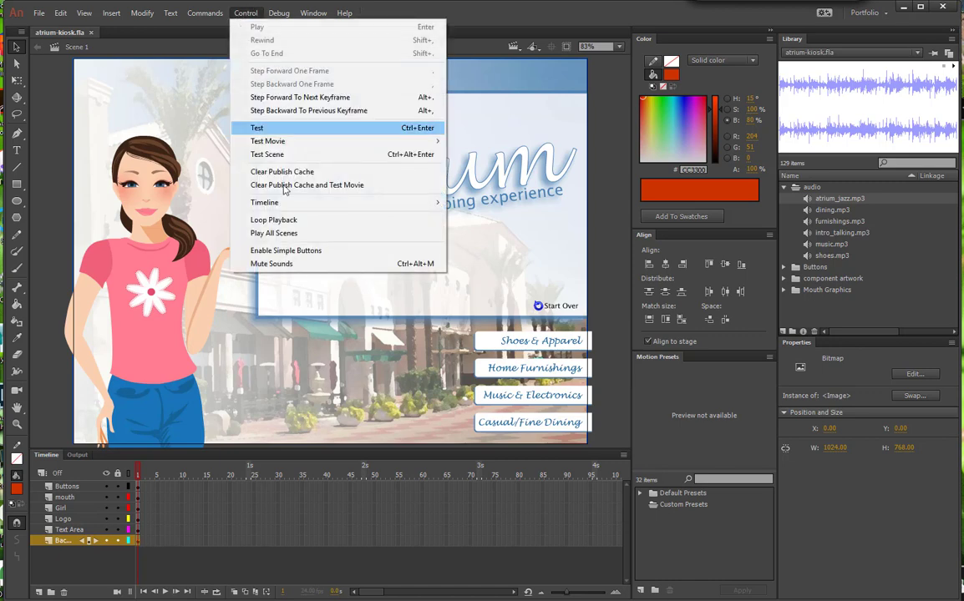
pyautogui.click(300, 252)
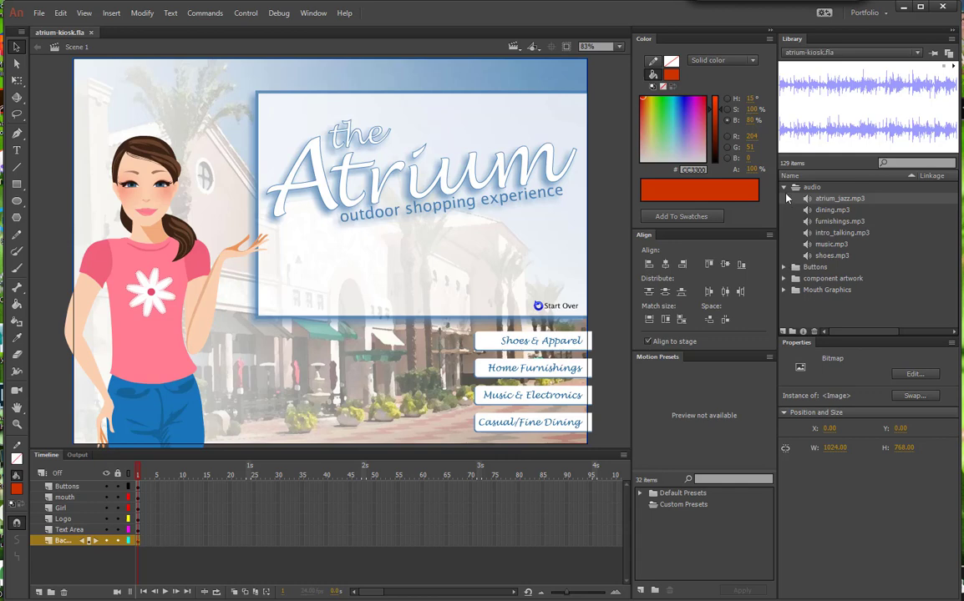
pyautogui.click(784, 267)
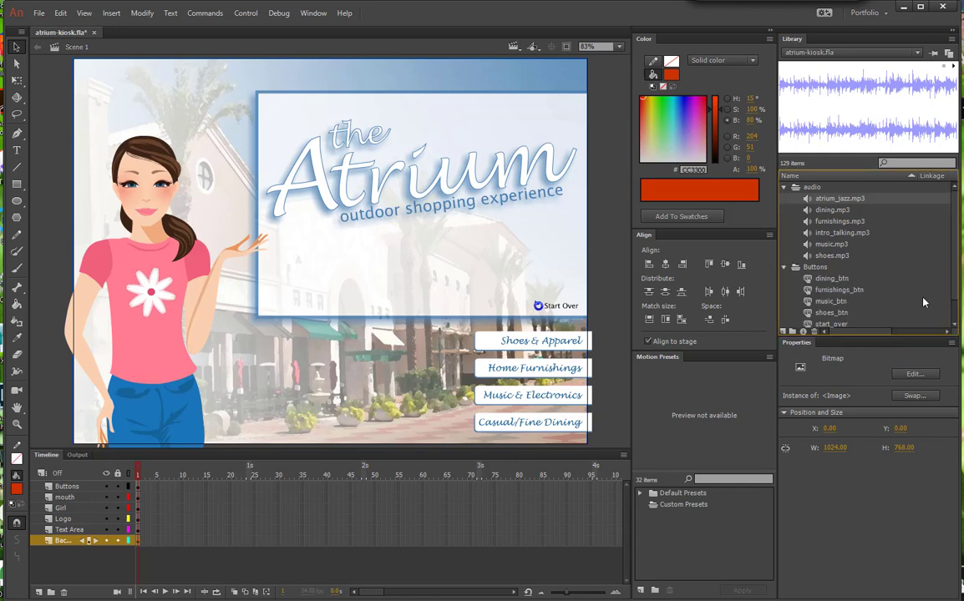
pyautogui.scroll(-1, 956, 289)
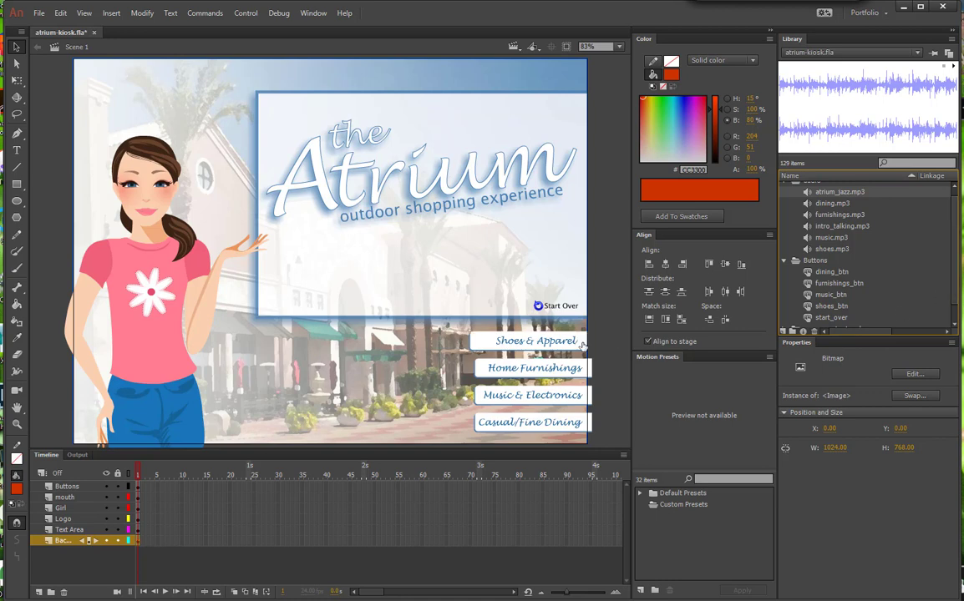
pyautogui.moveTo(580, 344); pyautogui.dragTo(580, 344)
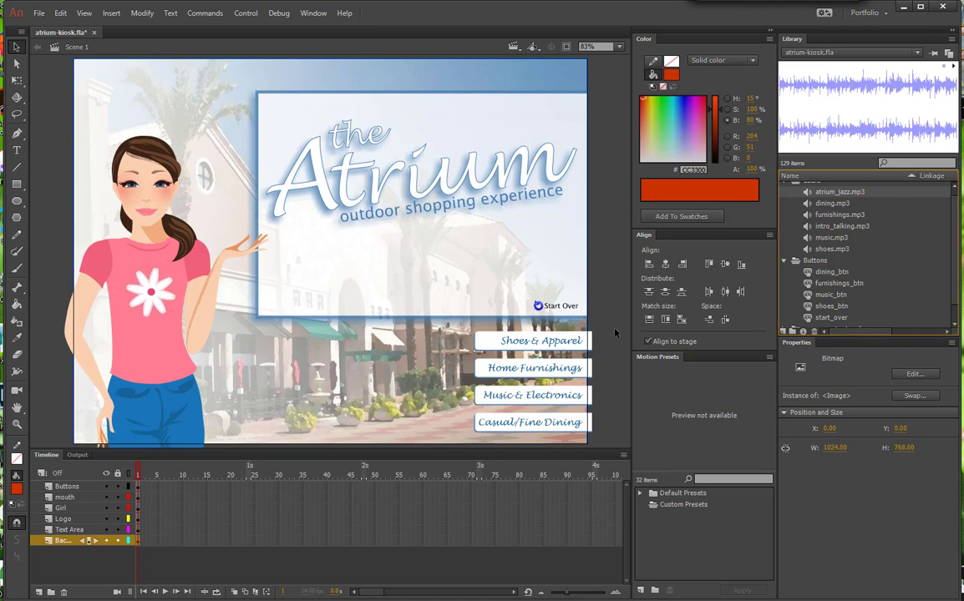
# Assign shoes.mp3 to the Over state of the shoes_btn symbol and return to Scene 1
pyautogui.doubleClick(808, 307)
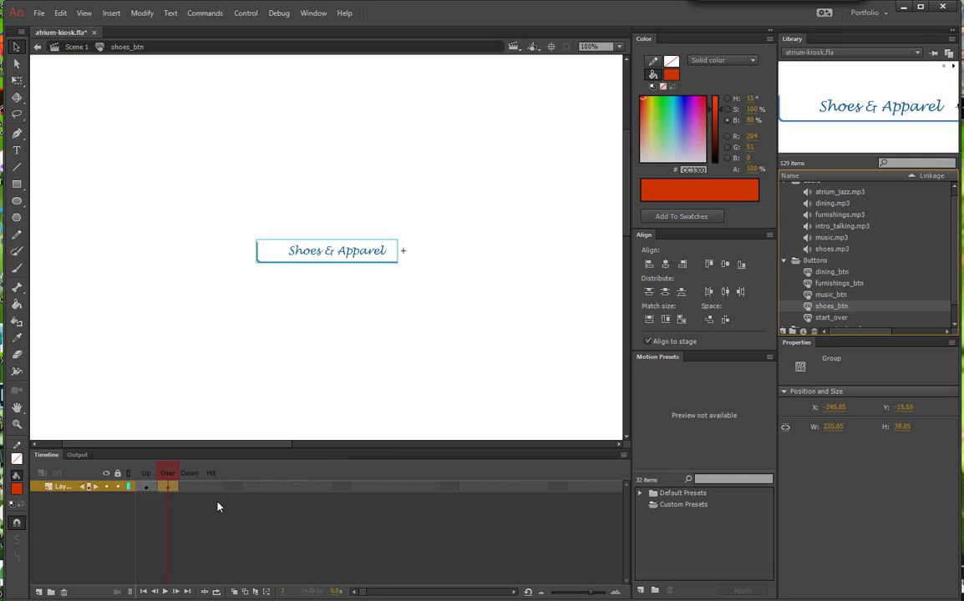
pyautogui.click(169, 489)
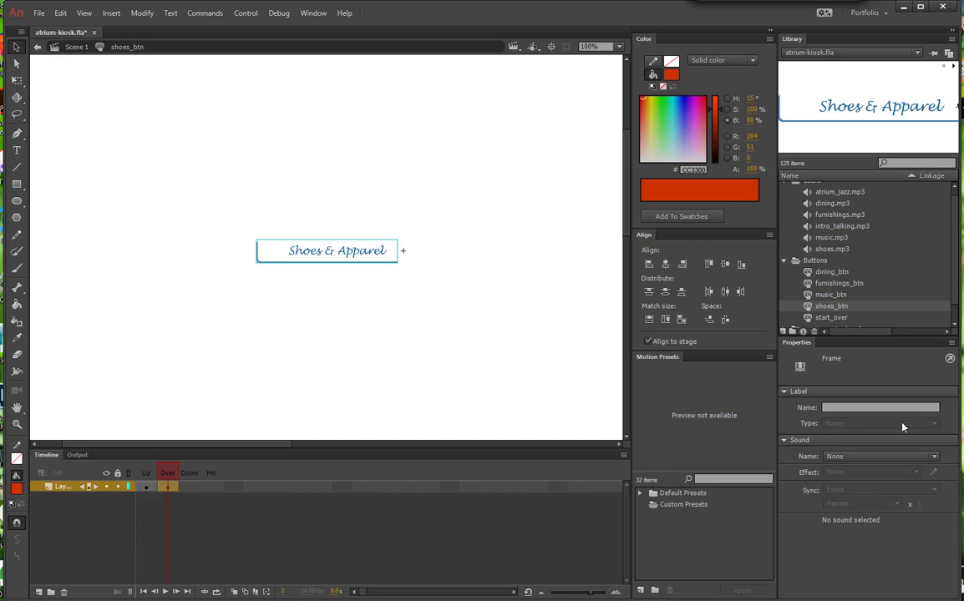
pyautogui.click(936, 458)
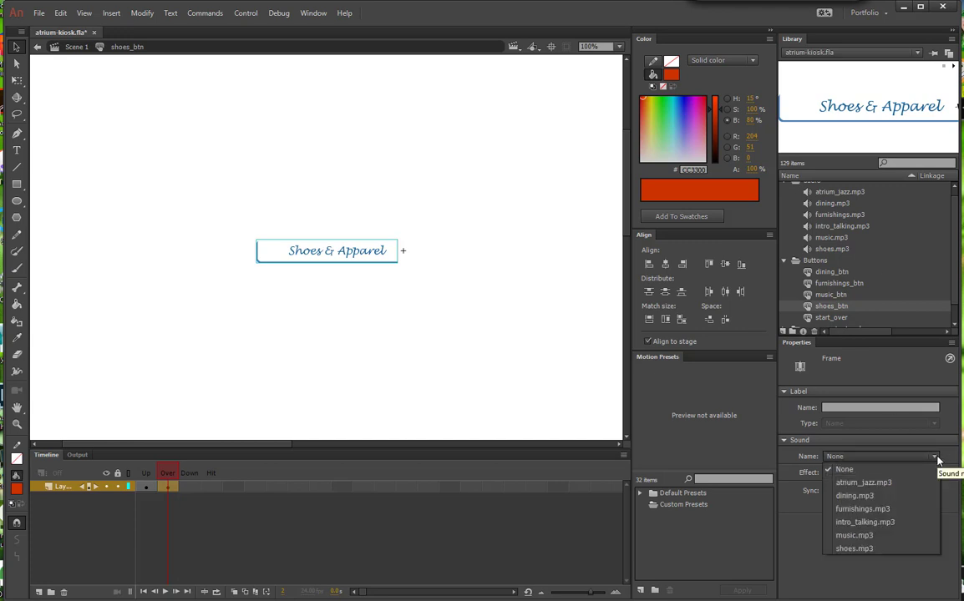
pyautogui.click(862, 550)
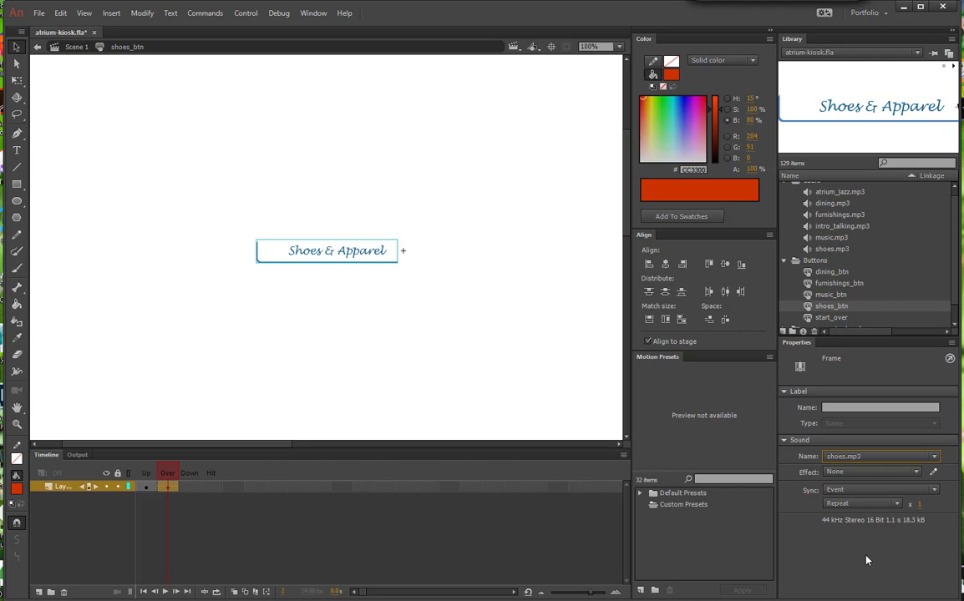
pyautogui.click(64, 47)
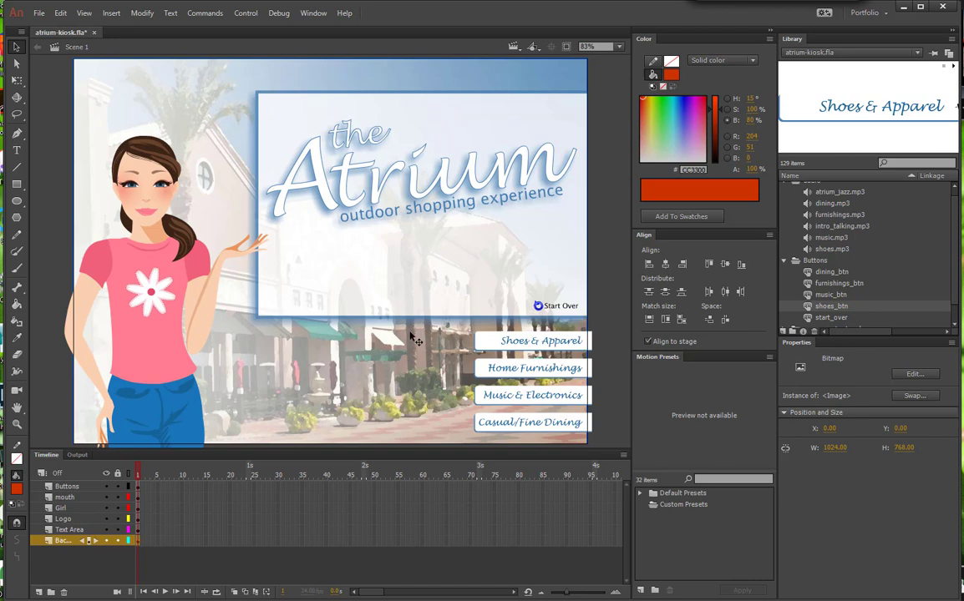
# Reopen shoes_btn and set the sync of its Over state sound to Start
pyautogui.doubleClick(808, 307)
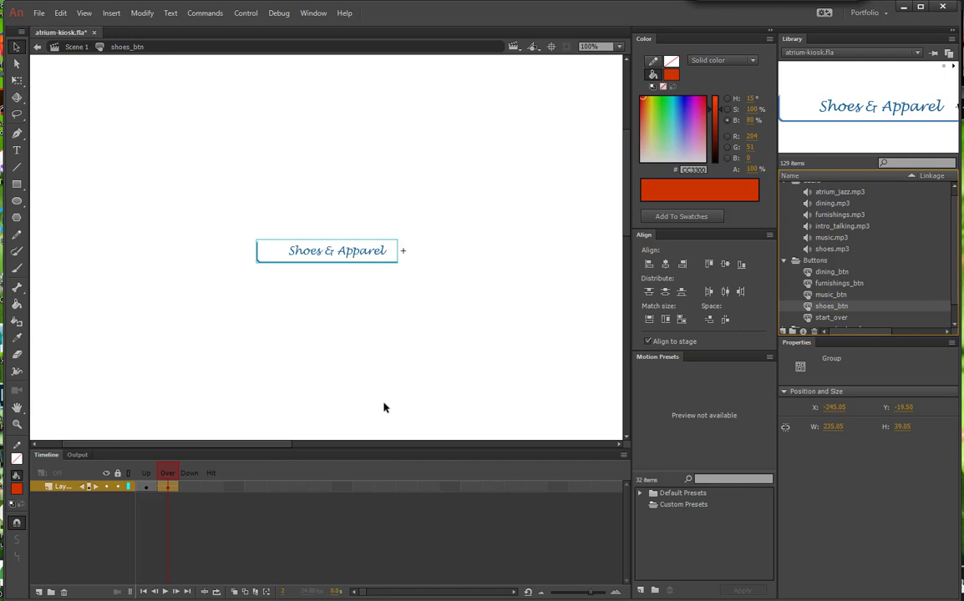
pyautogui.click(170, 490)
pyautogui.click(935, 490)
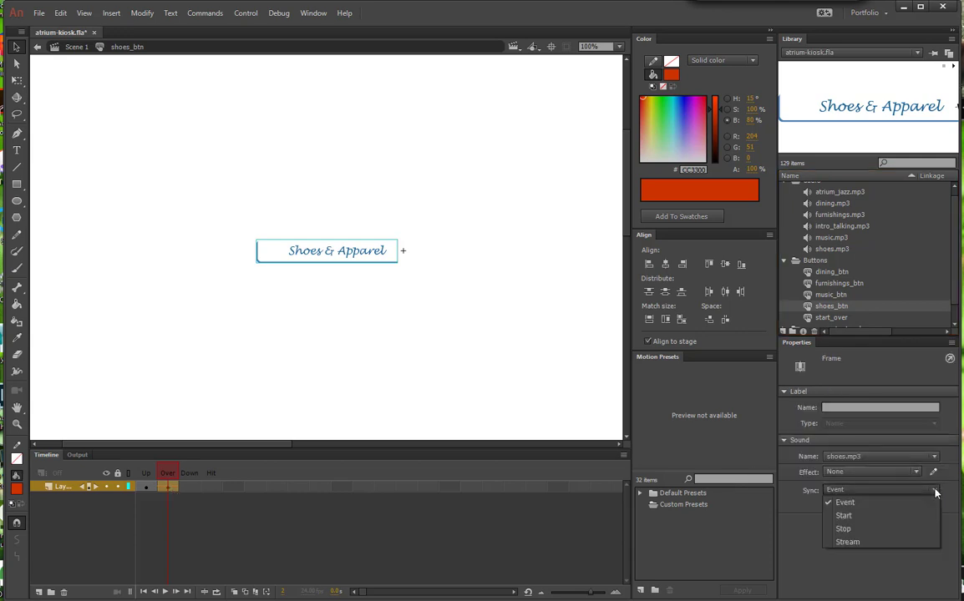
pyautogui.click(853, 515)
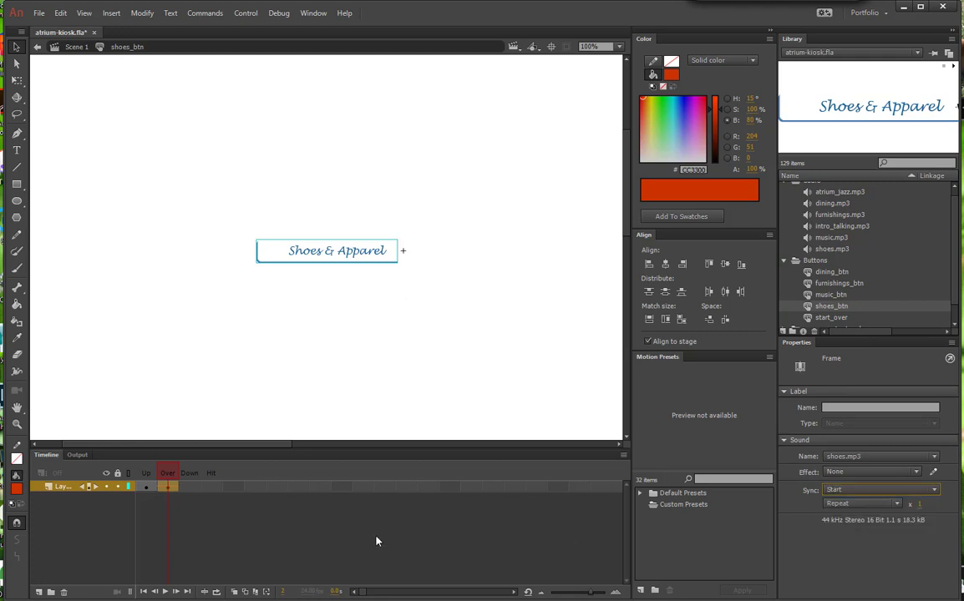
# Add a Down keyframe to shoes_btn with shoes.mp3 synced to Stop, and return to Scene 1
pyautogui.click(192, 489)
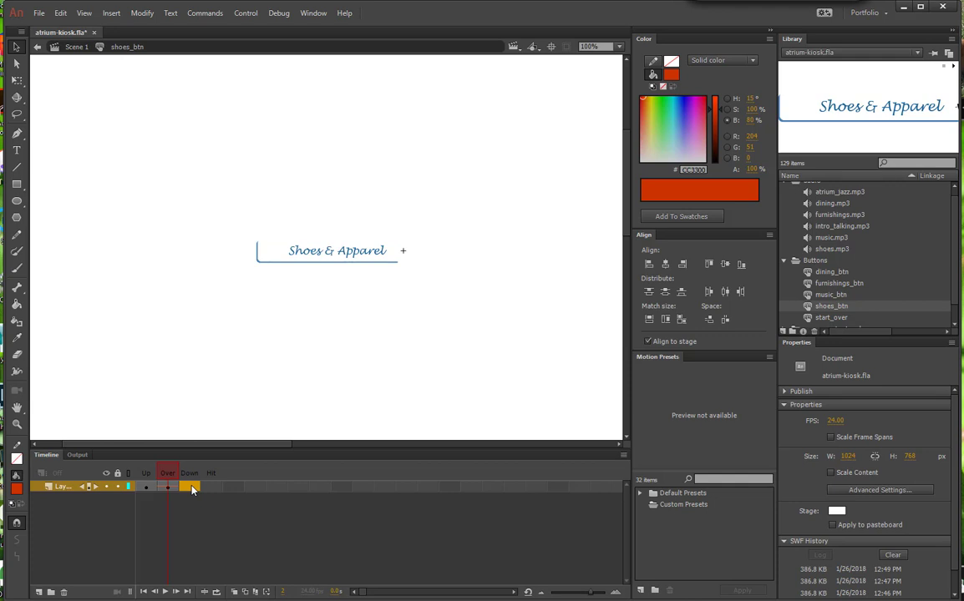
pyautogui.click(191, 489)
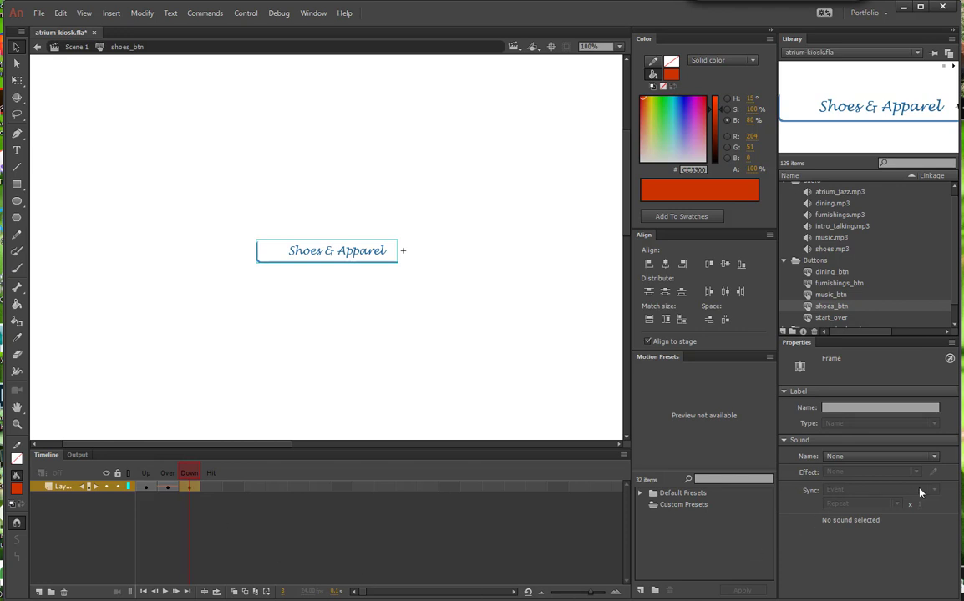
pyautogui.click(934, 457)
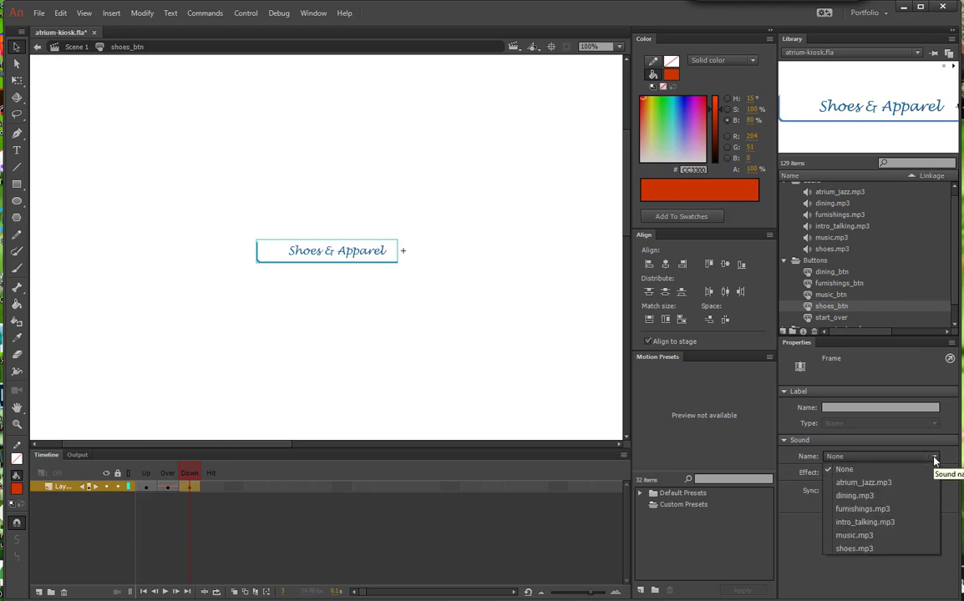
pyautogui.click(859, 549)
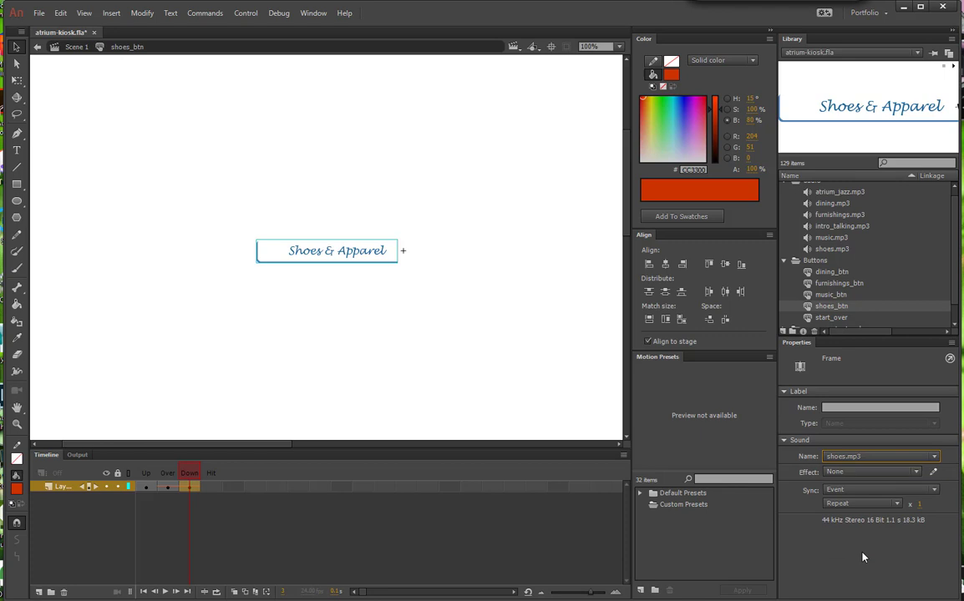
pyautogui.click(925, 491)
pyautogui.click(911, 528)
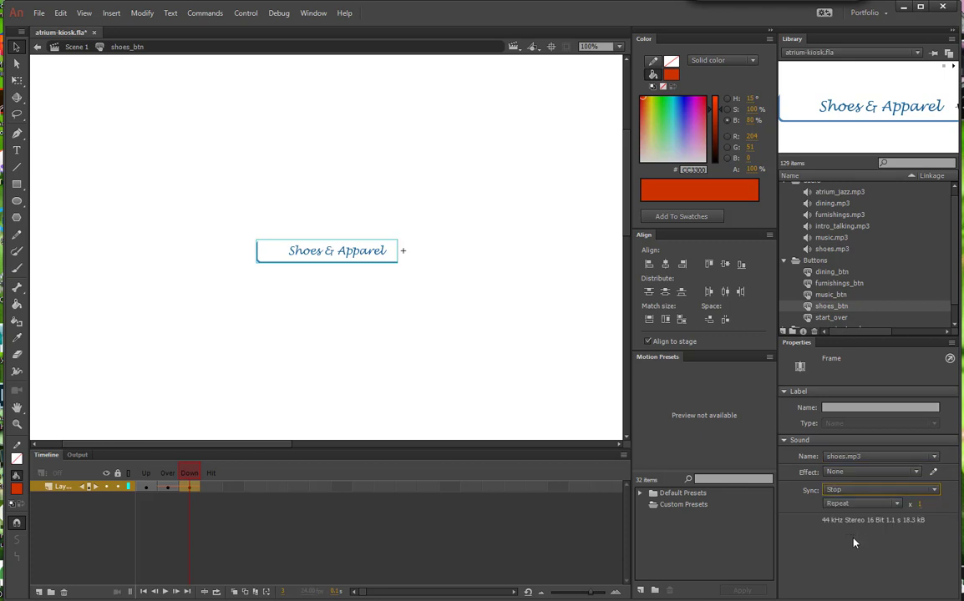
pyautogui.click(72, 46)
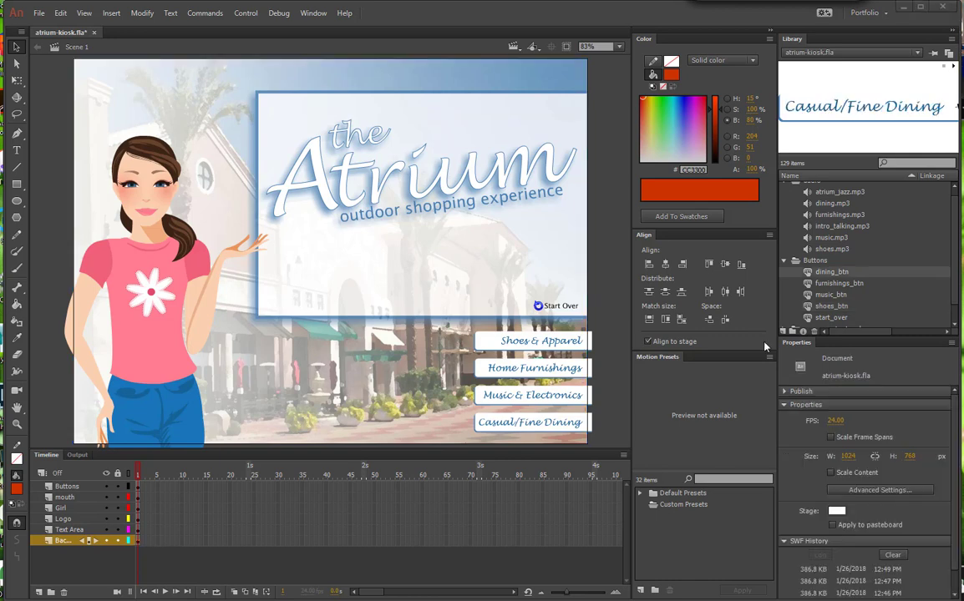
# Assign dining.mp3 to the Over state of the dining_btn symbol with its sync set to Start
pyautogui.doubleClick(805, 273)
pyautogui.click(167, 487)
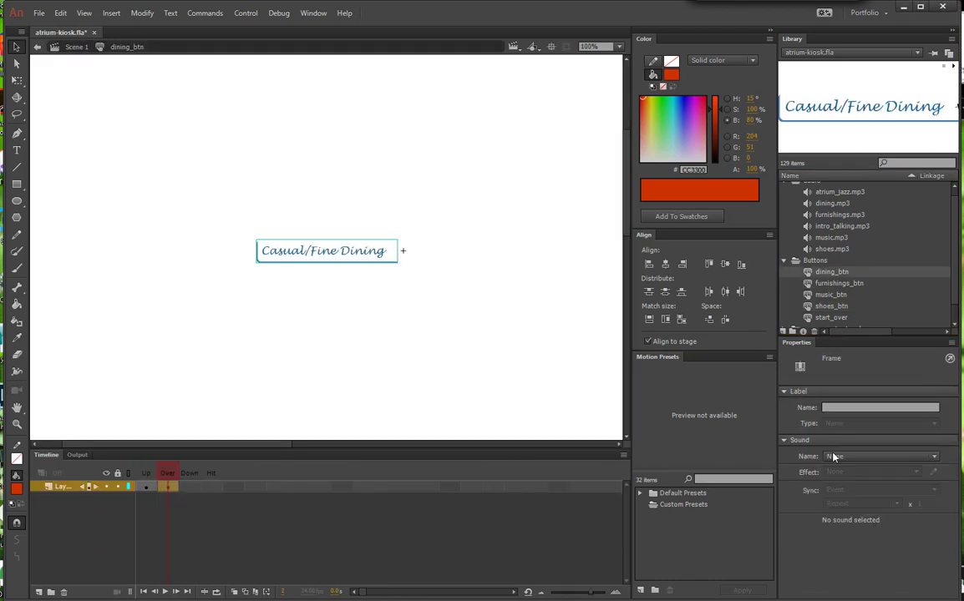
pyautogui.click(933, 456)
pyautogui.click(869, 500)
pyautogui.click(934, 490)
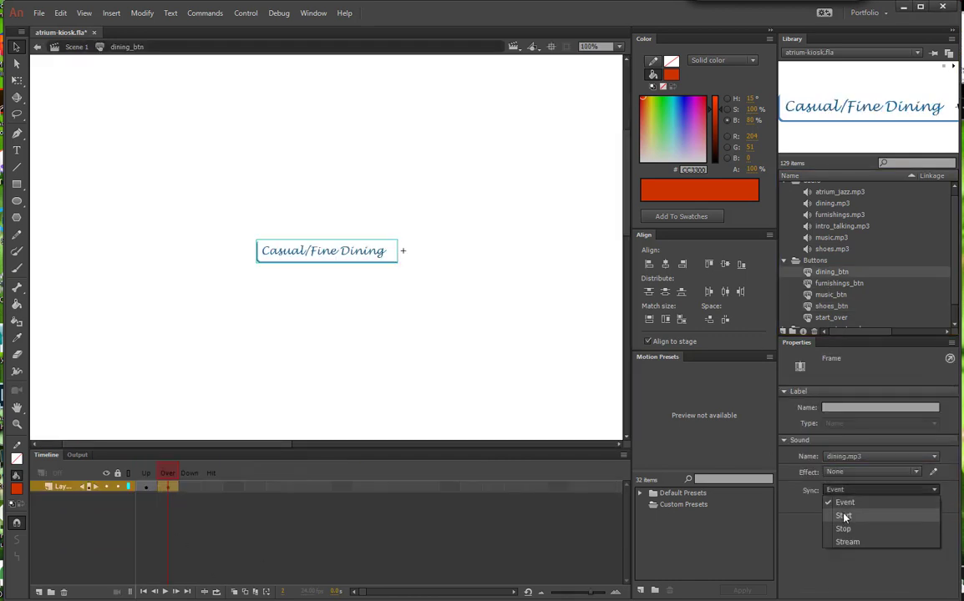
pyautogui.click(845, 516)
# Insert a Down keyframe in dining_btn and give it dining.mp3 with the sync set to Stop
pyautogui.rightClick(188, 487)
pyautogui.click(238, 236)
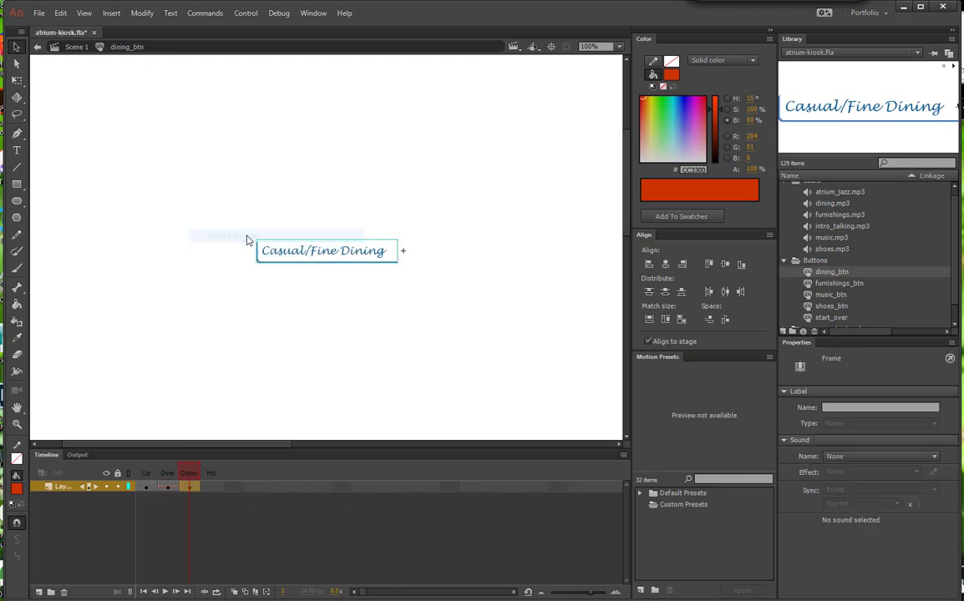
pyautogui.click(934, 457)
pyautogui.click(854, 495)
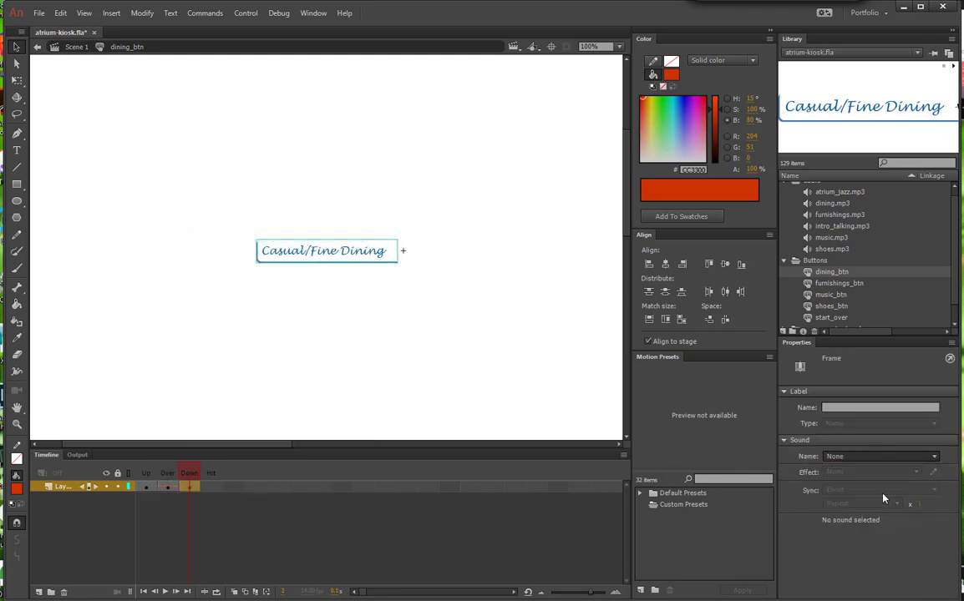
pyautogui.click(934, 490)
pyautogui.click(844, 529)
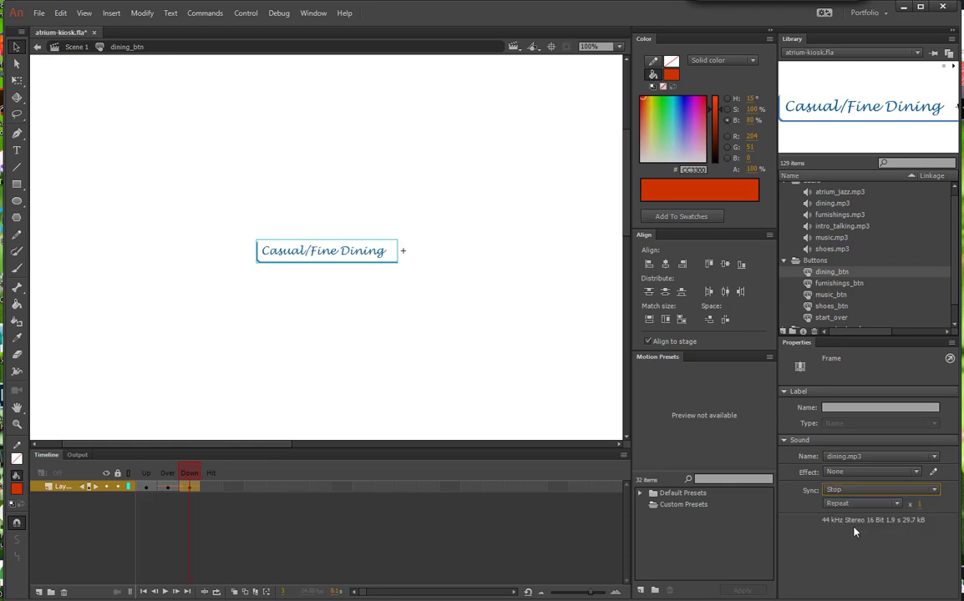
# Return to Scene 1, then assign furnishings.mp3 to the Over state of furnishings_btn with its sync set to Start
pyautogui.click(76, 46)
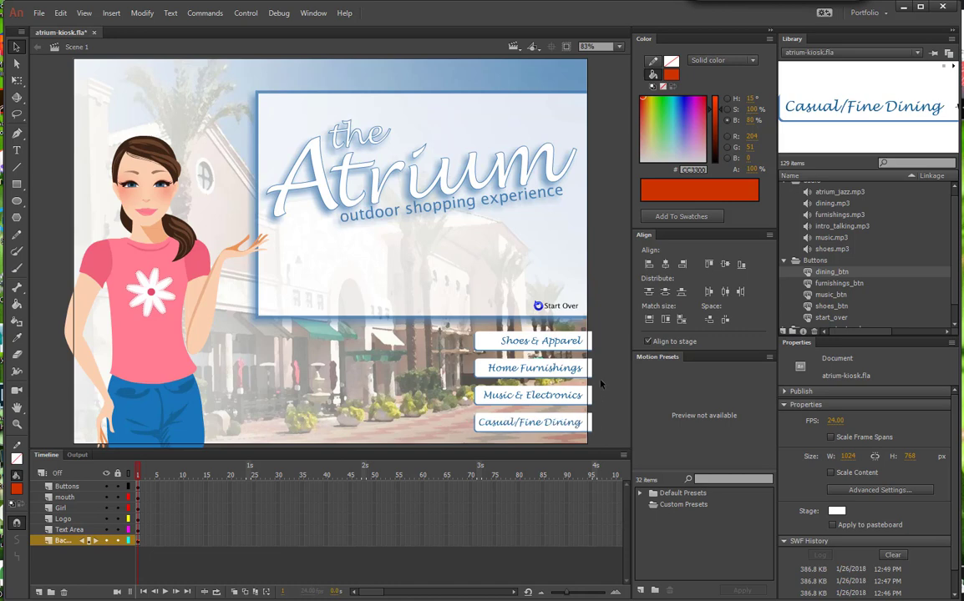
pyautogui.doubleClick(839, 283)
pyautogui.click(168, 487)
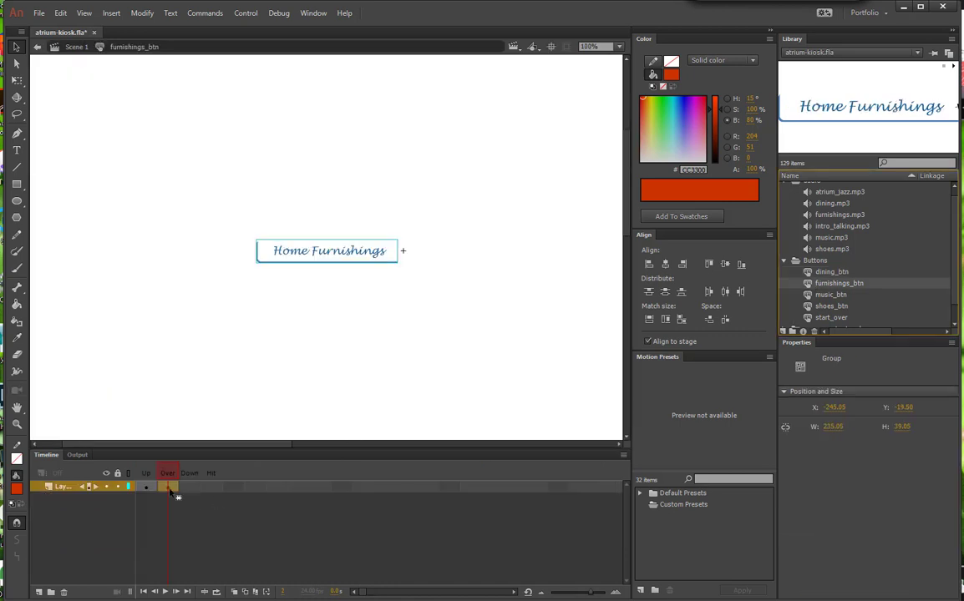
pyautogui.click(927, 456)
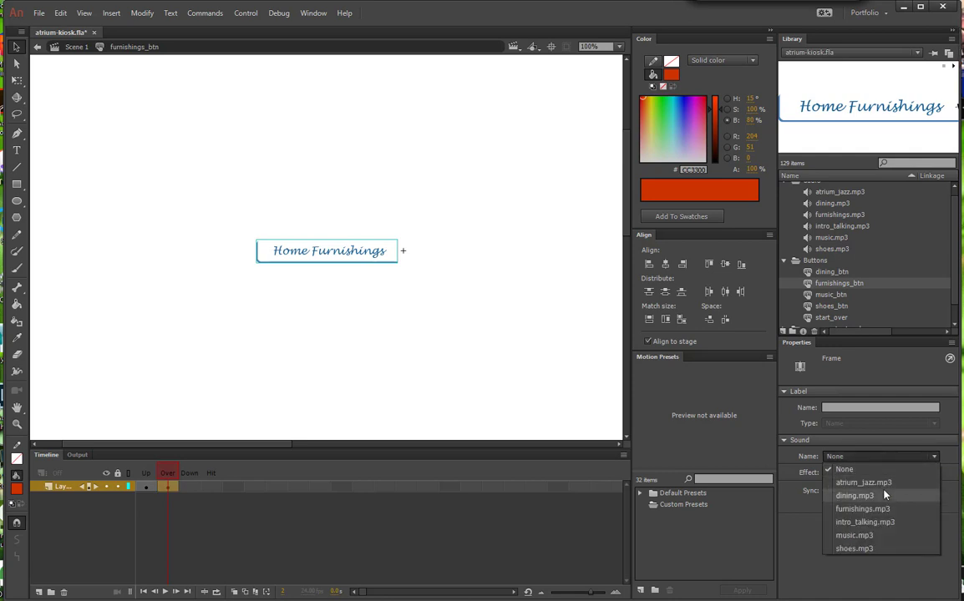
pyautogui.click(863, 509)
pyautogui.click(929, 491)
pyautogui.click(902, 515)
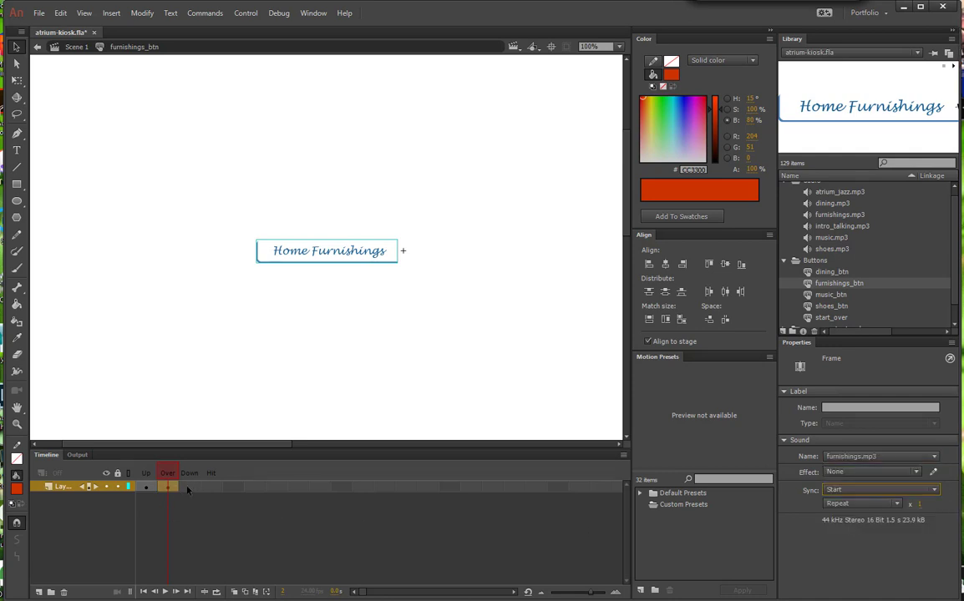
# Insert a Down keyframe in furnishings_btn with furnishings.mp3 synced to Stop, and return to Scene 1
pyautogui.rightClick(189, 487)
pyautogui.click(209, 232)
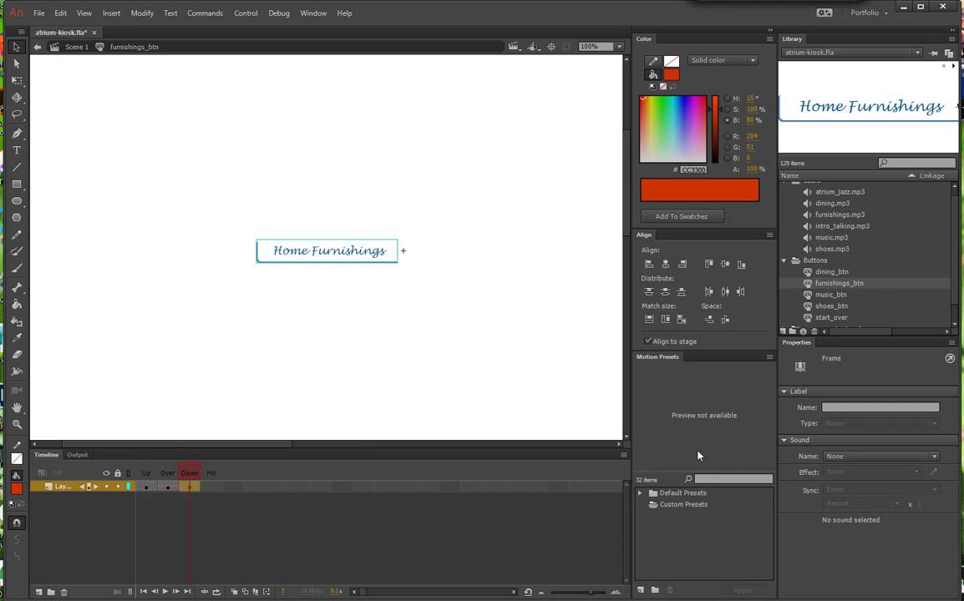
pyautogui.click(927, 456)
pyautogui.click(840, 509)
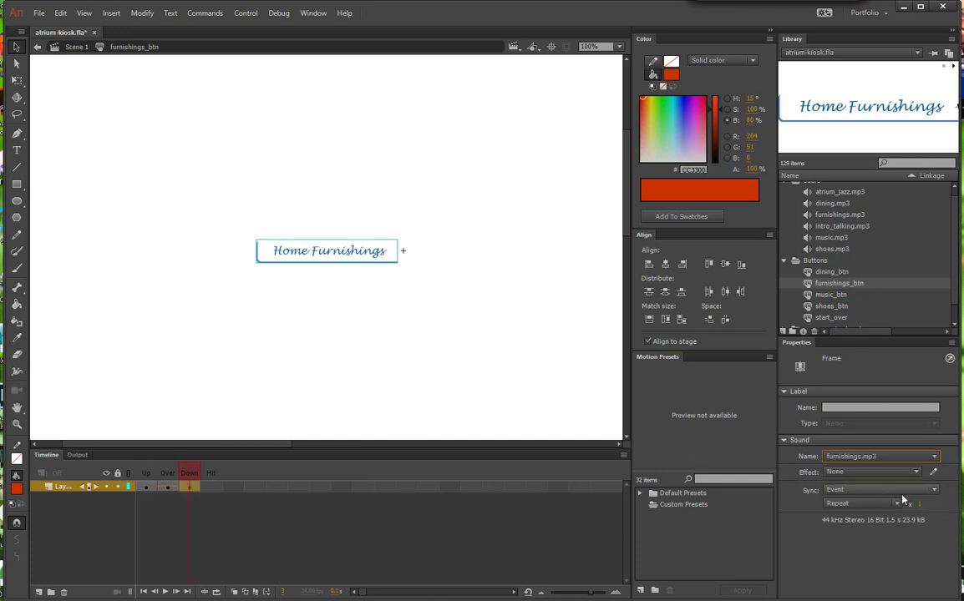
pyautogui.click(929, 491)
pyautogui.click(911, 527)
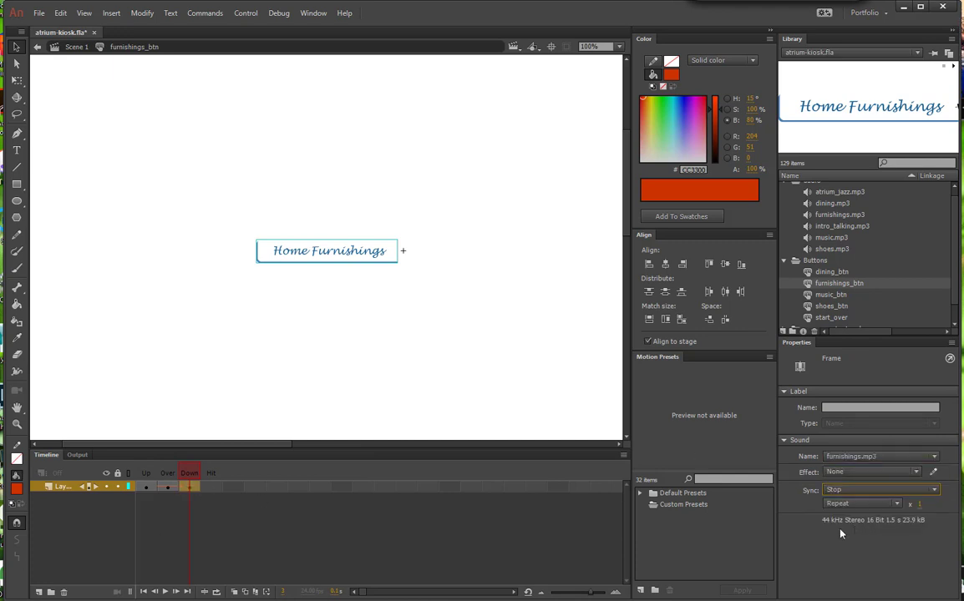
pyautogui.click(78, 47)
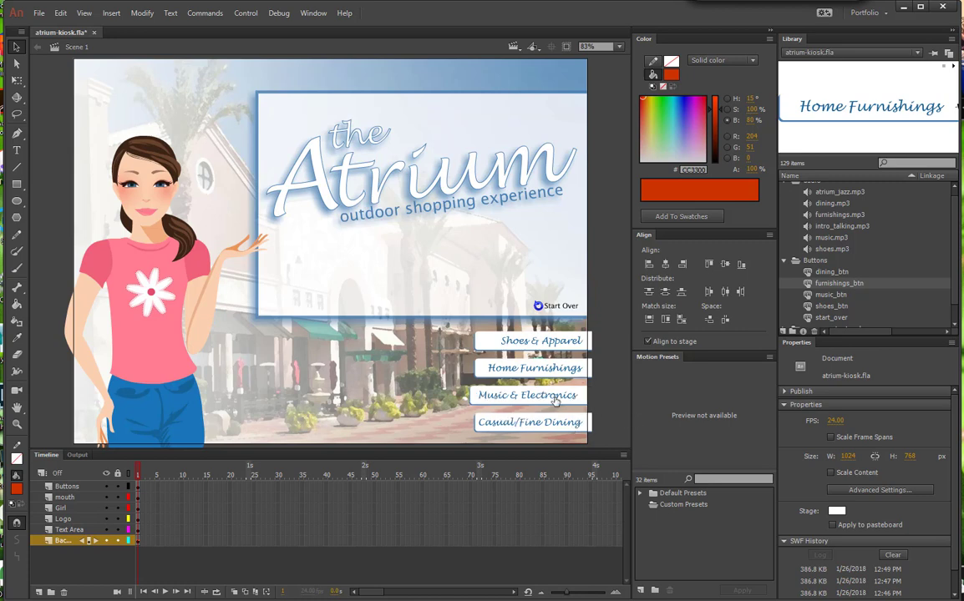
# Open the music_btn symbol and assign music.mp3 to its Over state with the sync set to Start
pyautogui.doubleClick(809, 298)
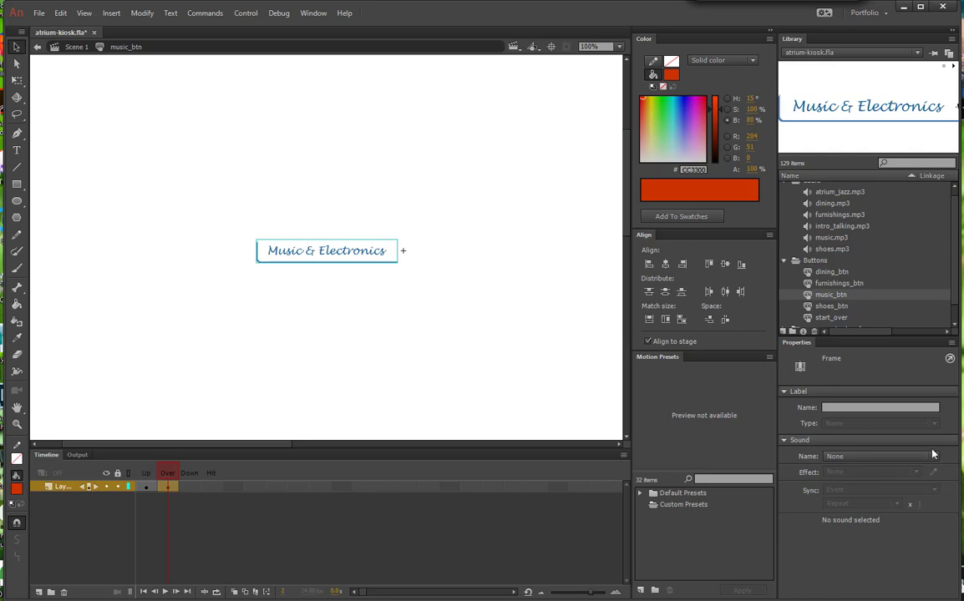
pyautogui.click(934, 457)
pyautogui.click(869, 536)
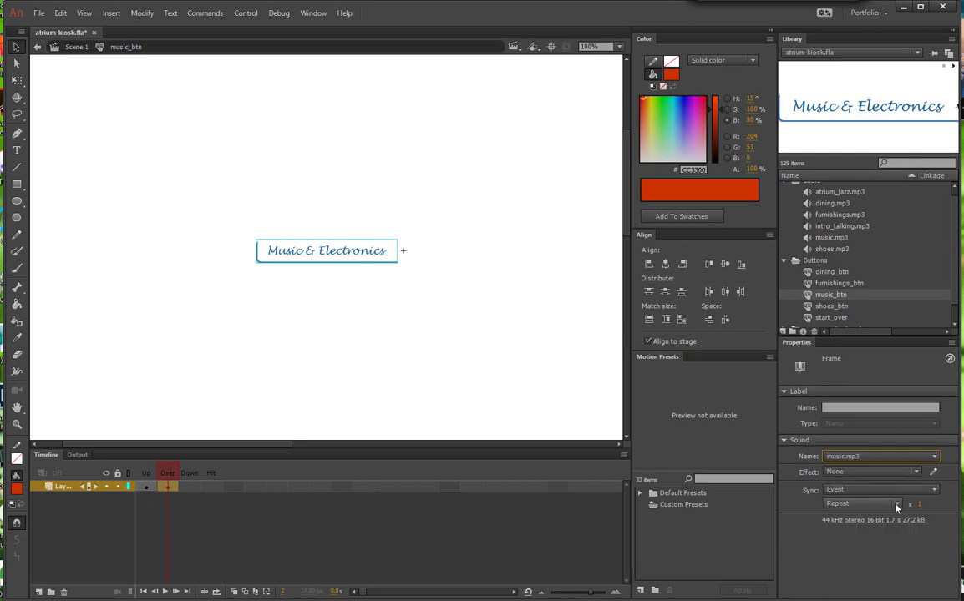
pyautogui.click(933, 489)
pyautogui.click(856, 519)
# Add a Down keyframe to music_btn, give it music.mp3 with the sync set to Stop, and go back to Scene 1
pyautogui.rightClick(191, 491)
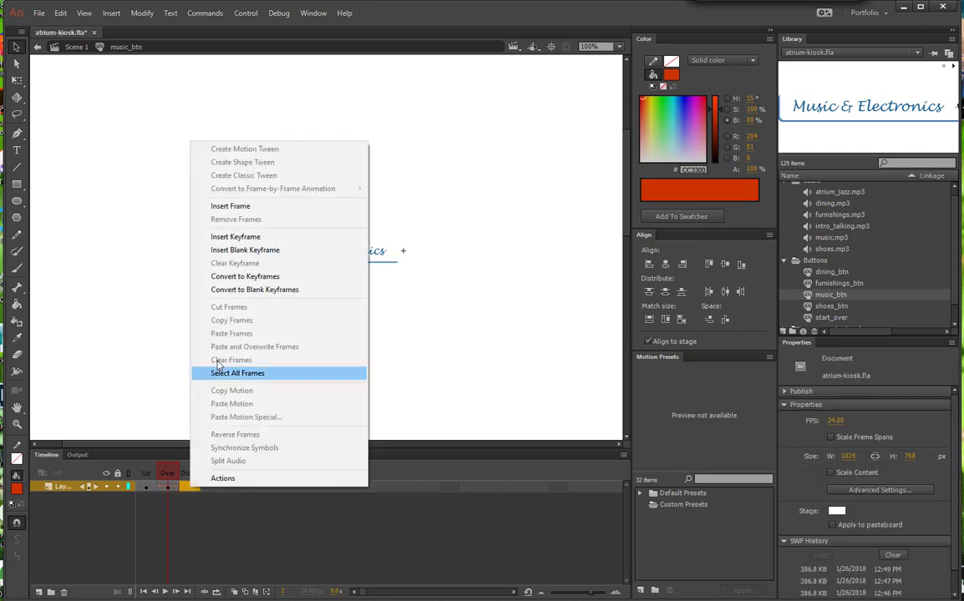
pyautogui.click(216, 253)
pyautogui.click(933, 456)
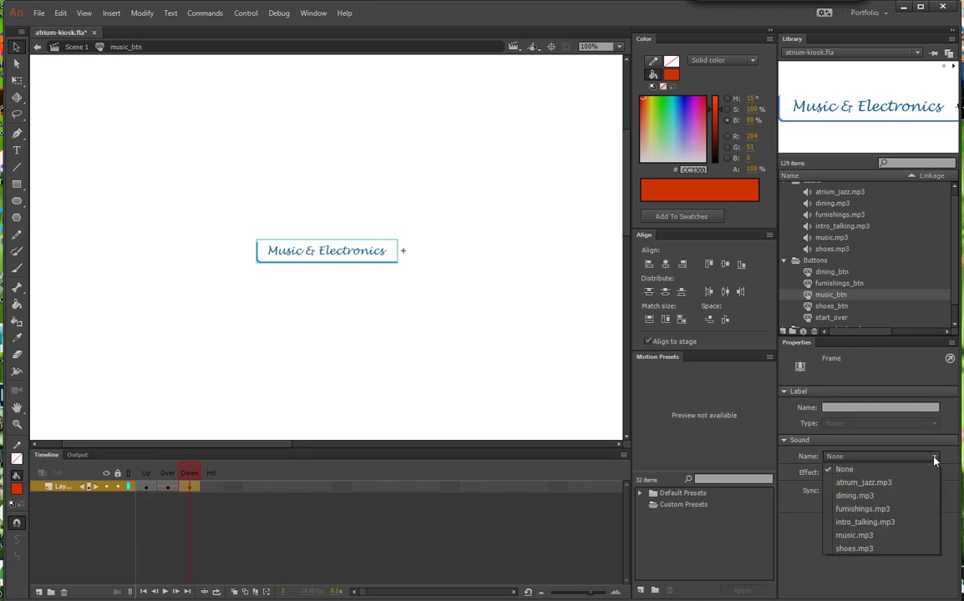
pyautogui.click(827, 535)
pyautogui.click(933, 489)
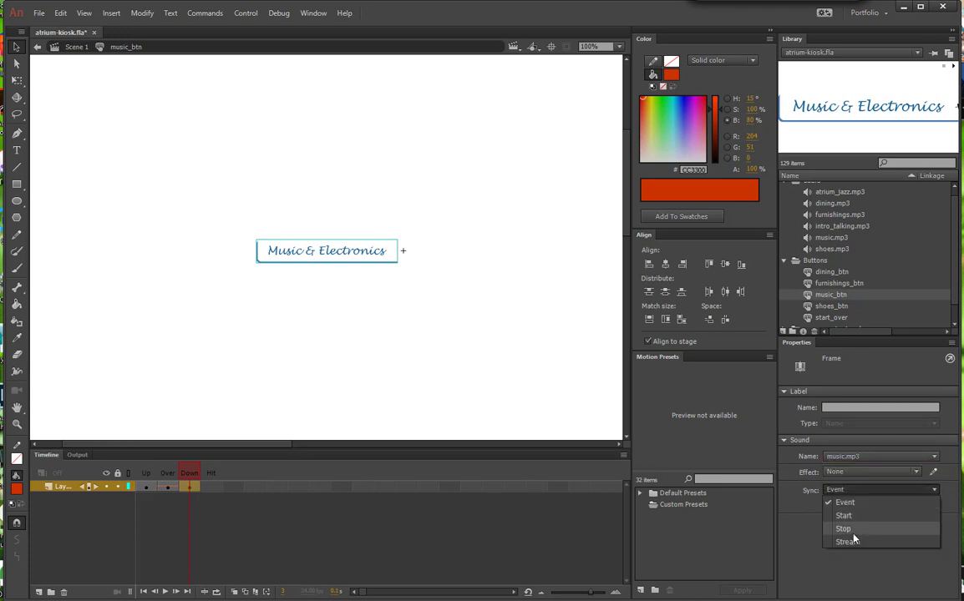
pyautogui.click(856, 519)
pyautogui.click(77, 47)
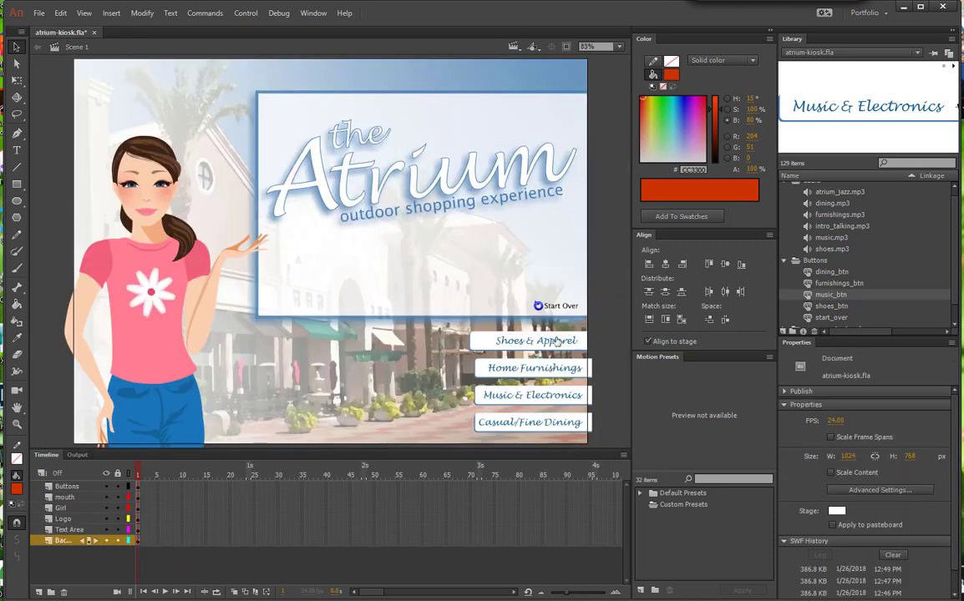